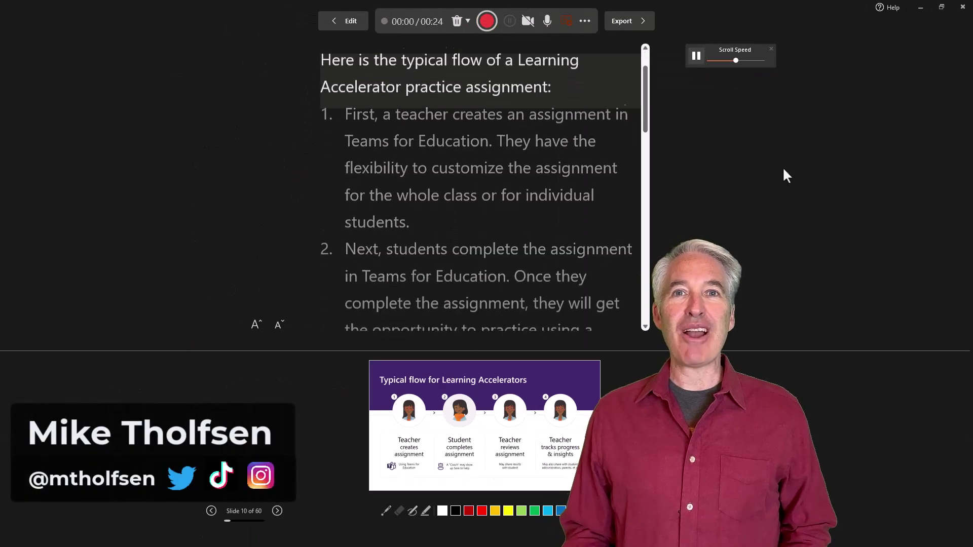
Step: Speed up the teleprompter scroll and show the ruler, returning to editing slide 10
left_click_drag(736, 60, 762, 60)
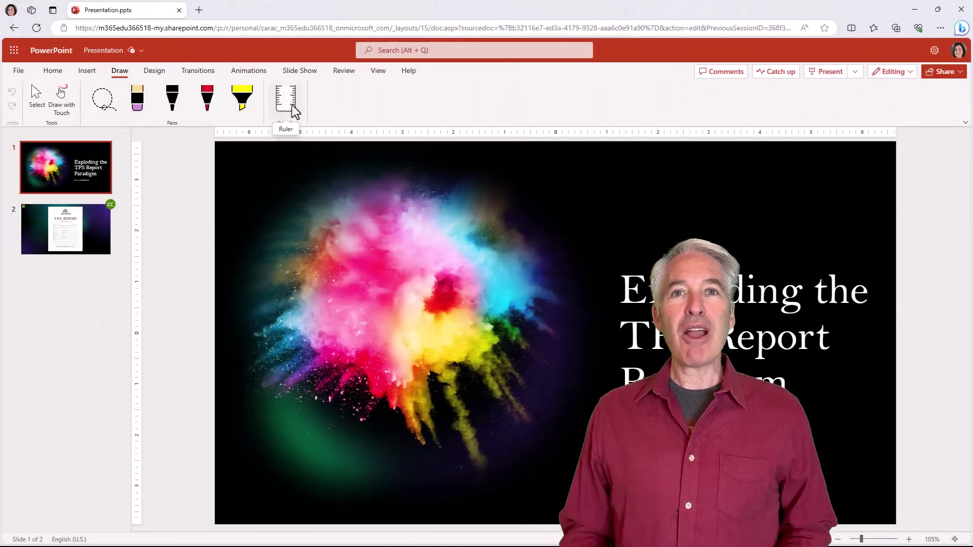
left_click(286, 99)
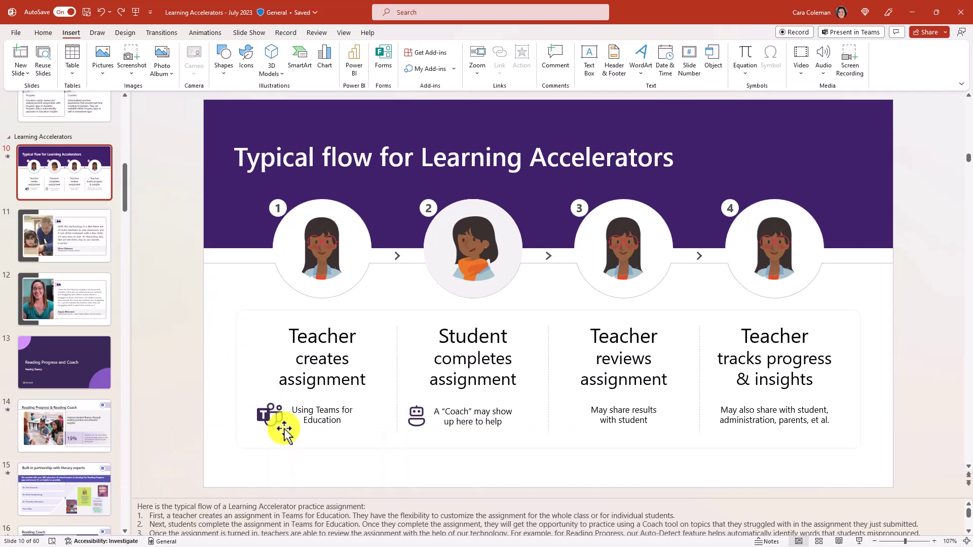
Step: Select the opening lines of slide 10's speaker notes and bring up the Record options
left_click_drag(175, 507, 282, 518)
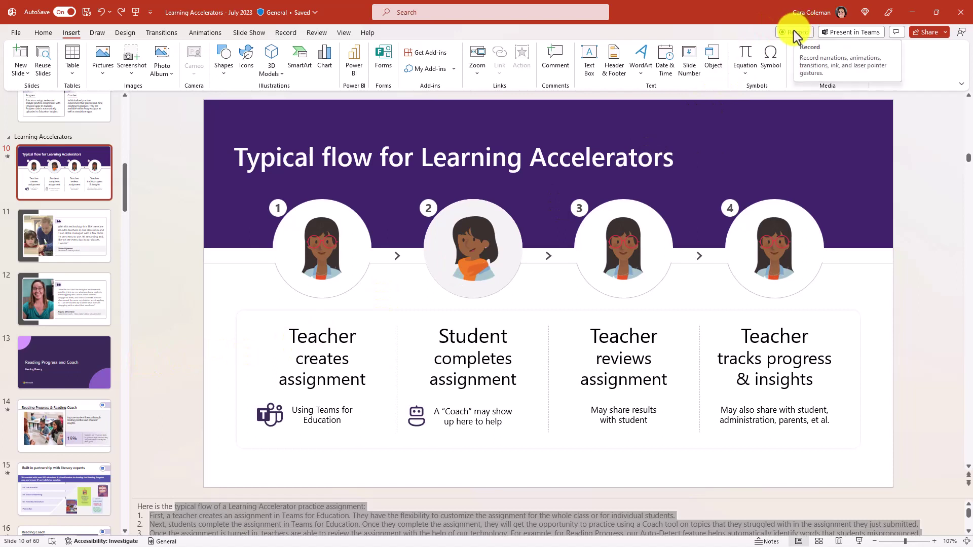
left_click(285, 33)
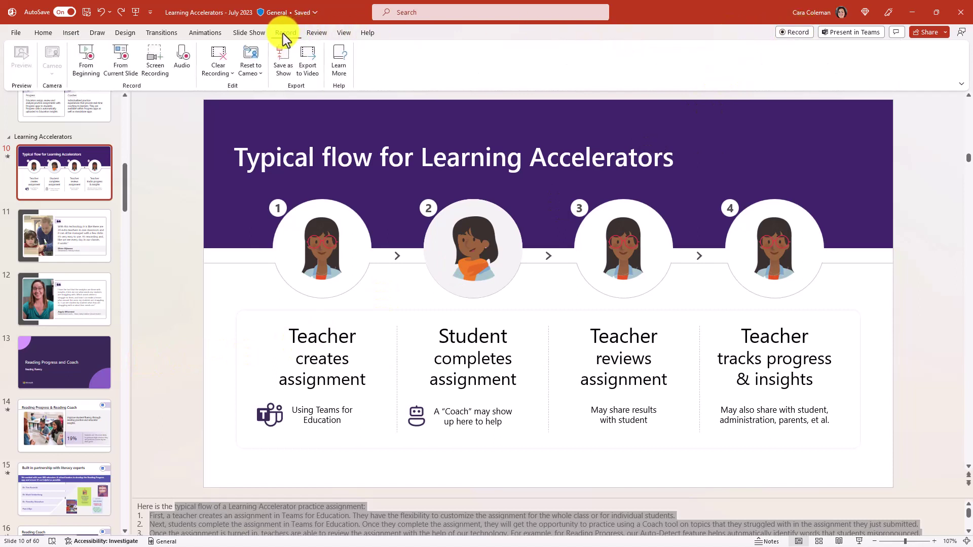
Step: Start recording from slide 10 and enlarge the notes area above the slide preview
left_click(117, 59)
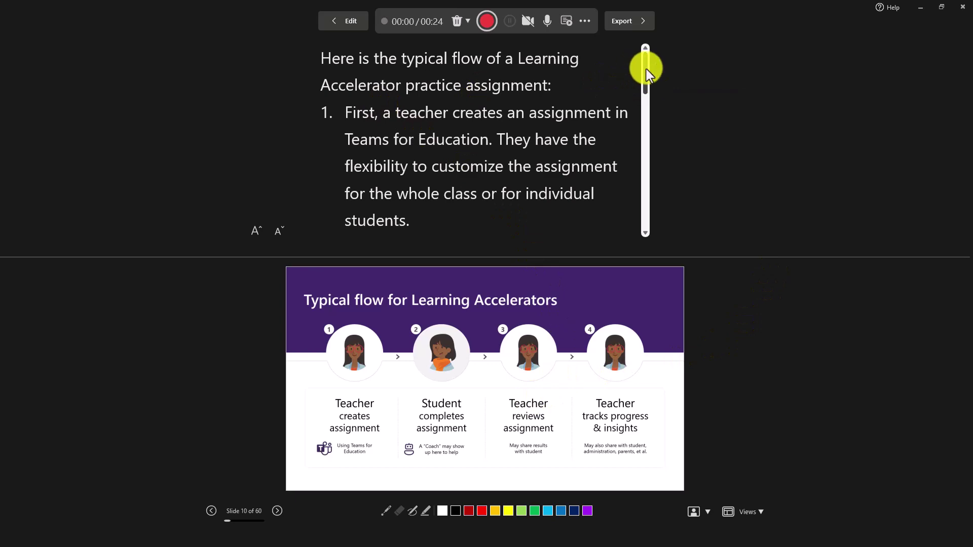
left_click_drag(646, 69, 655, 51)
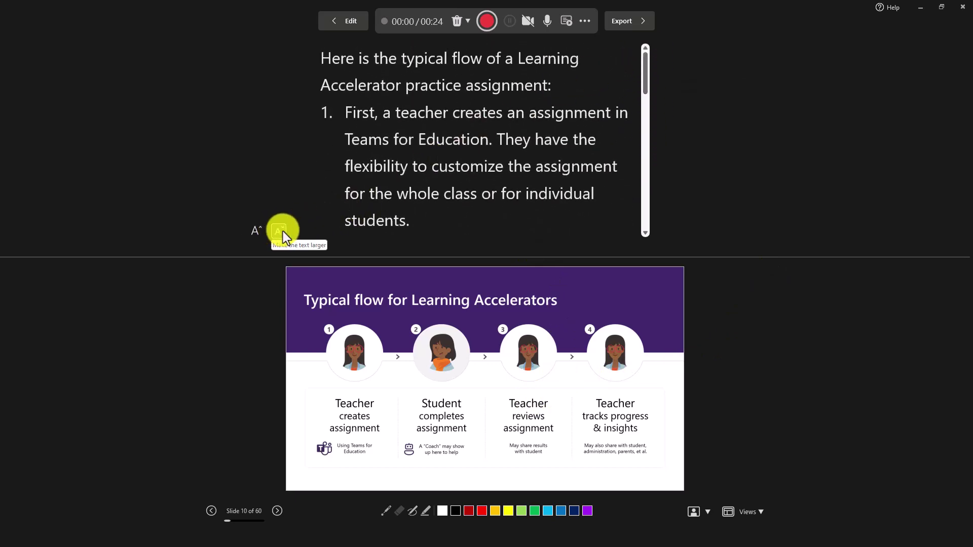
left_click_drag(366, 255, 362, 351)
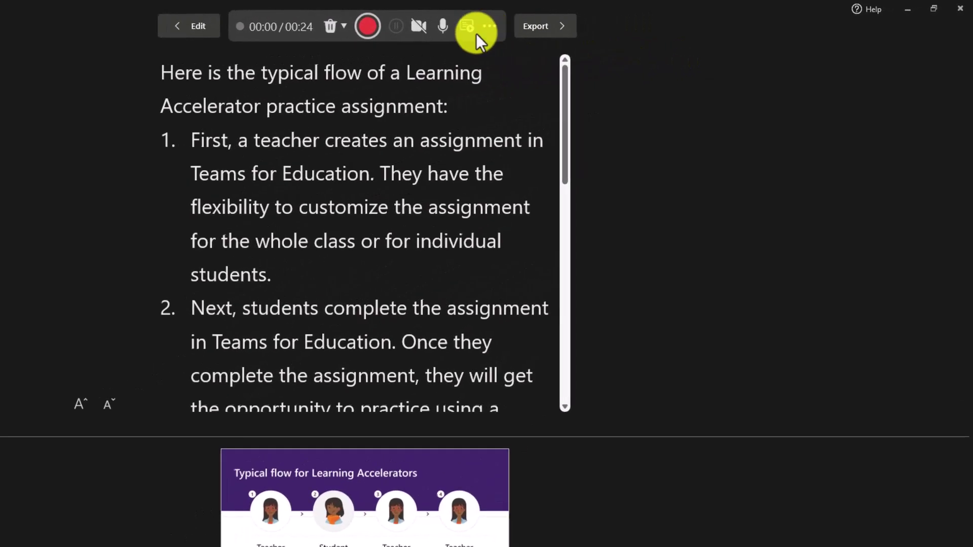
Step: Turn on the teleprompter, start auto-scrolling, and tune the Scroll Speed slower then faster
left_click(463, 25)
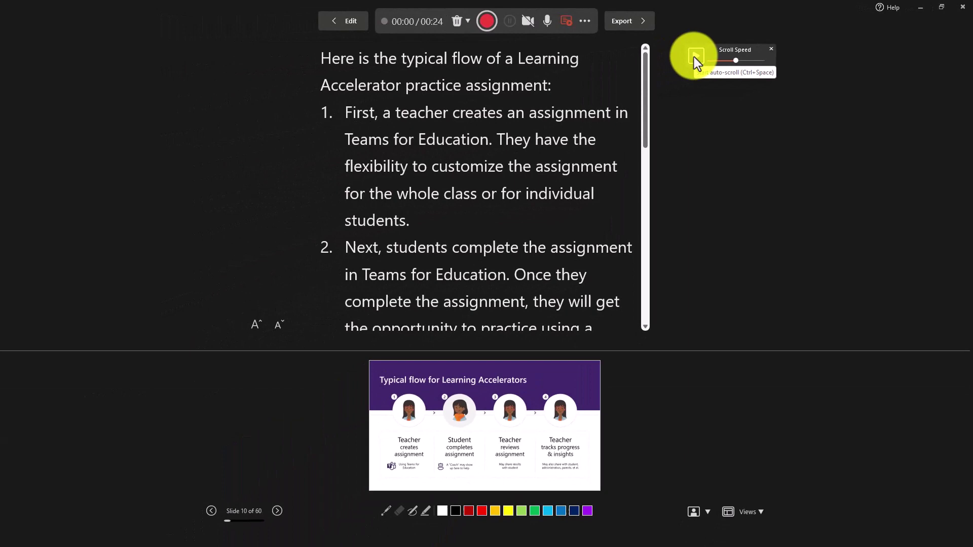
left_click(694, 57)
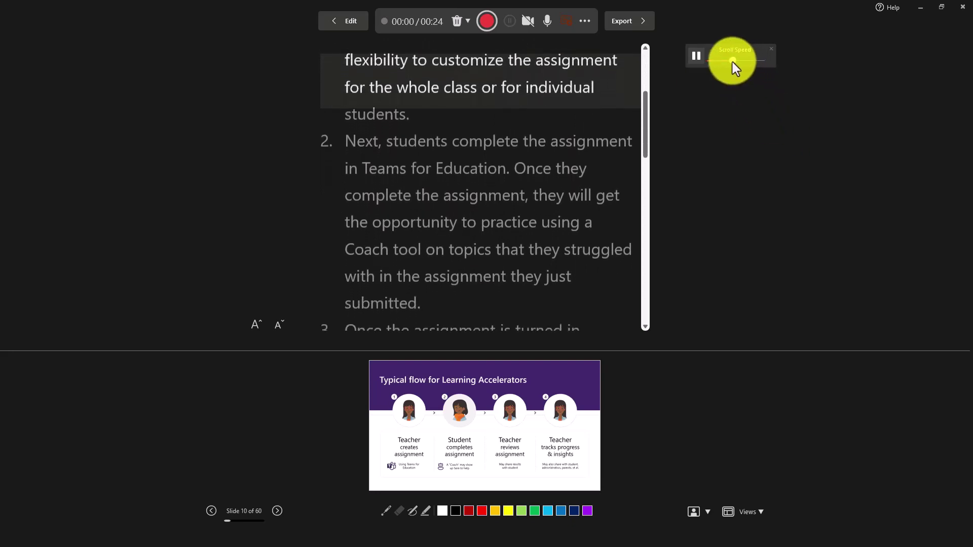
left_click_drag(732, 62, 727, 62)
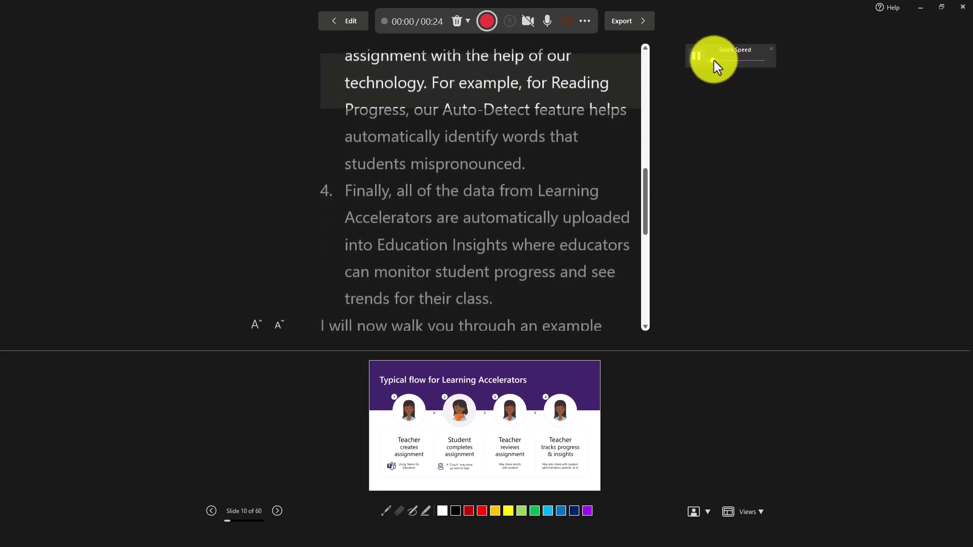
left_click_drag(711, 61, 734, 61)
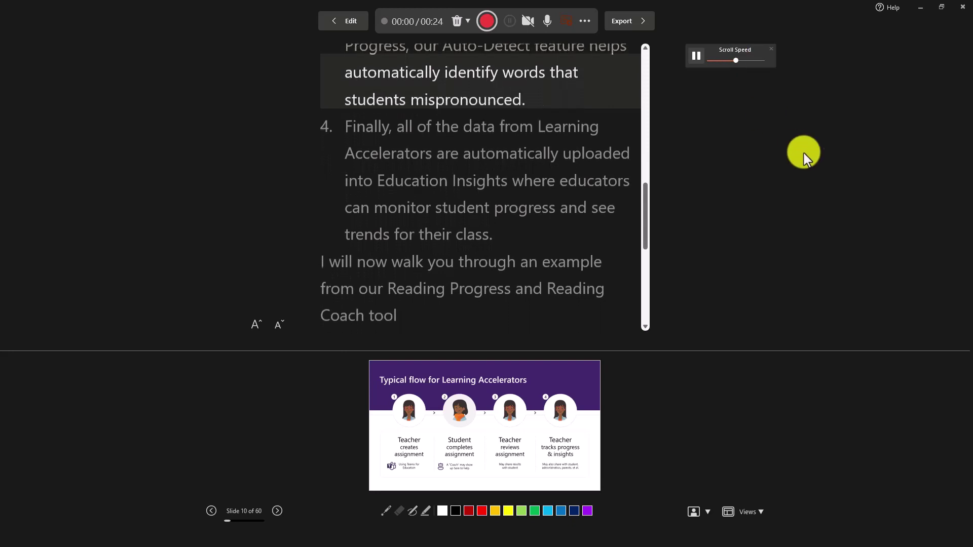
Step: Pause and resume scrolling with Ctrl+Space, then adjust speed with Ctrl+Right and Ctrl+Left
key("ctrl+space")
key("ctrl+space")
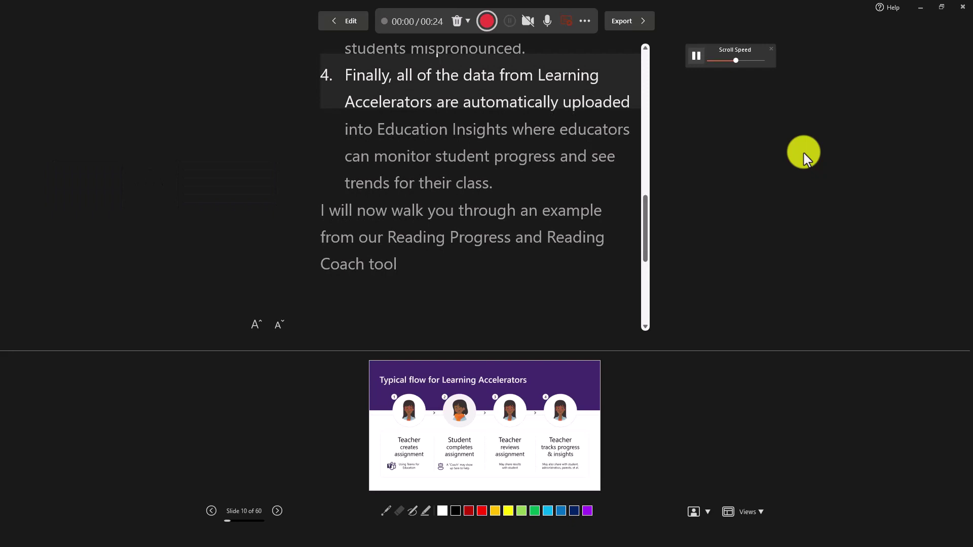
key("ctrl+Right")
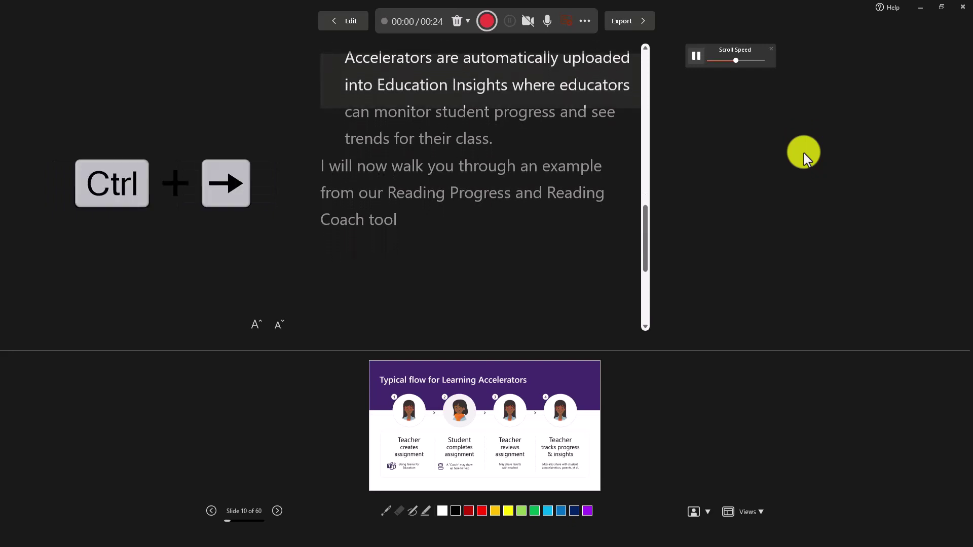
key("ctrl+Right")
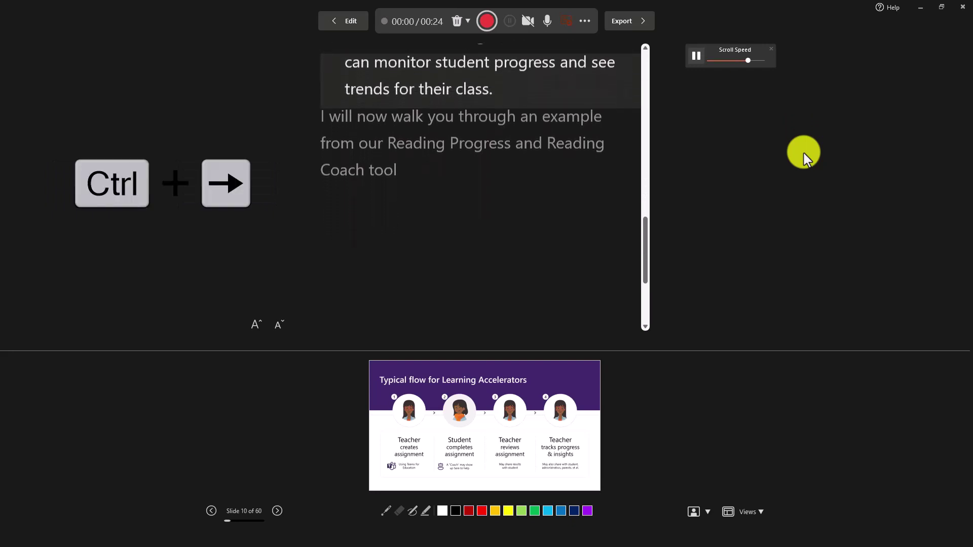
key("ctrl+Left")
key("ctrl+Left")
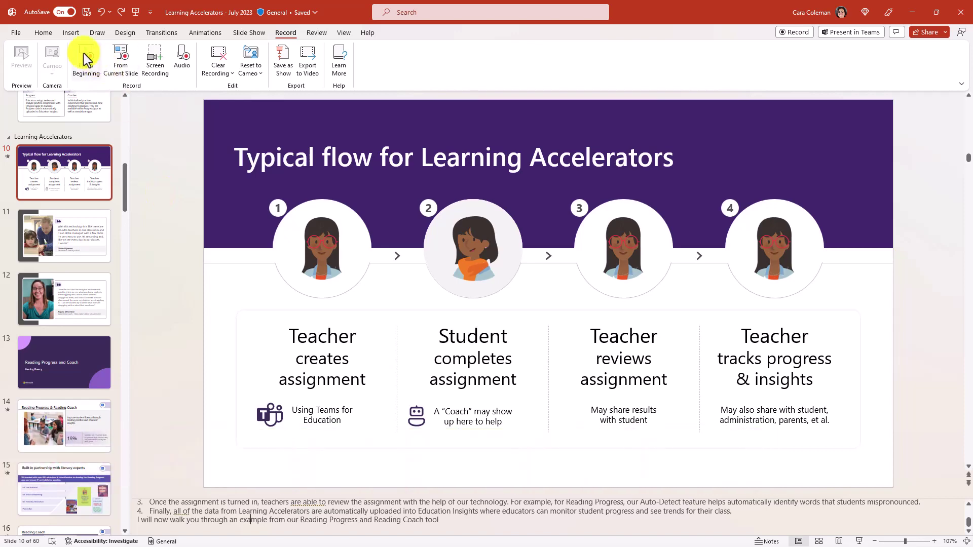
Step: Choose Computer Science under Quick access as the Save a Copy location
left_click(17, 36)
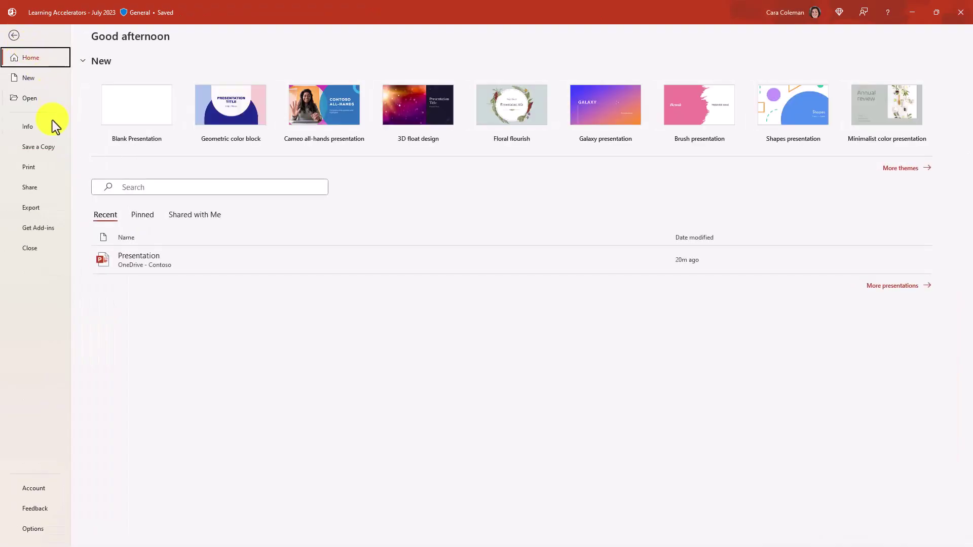
left_click(31, 147)
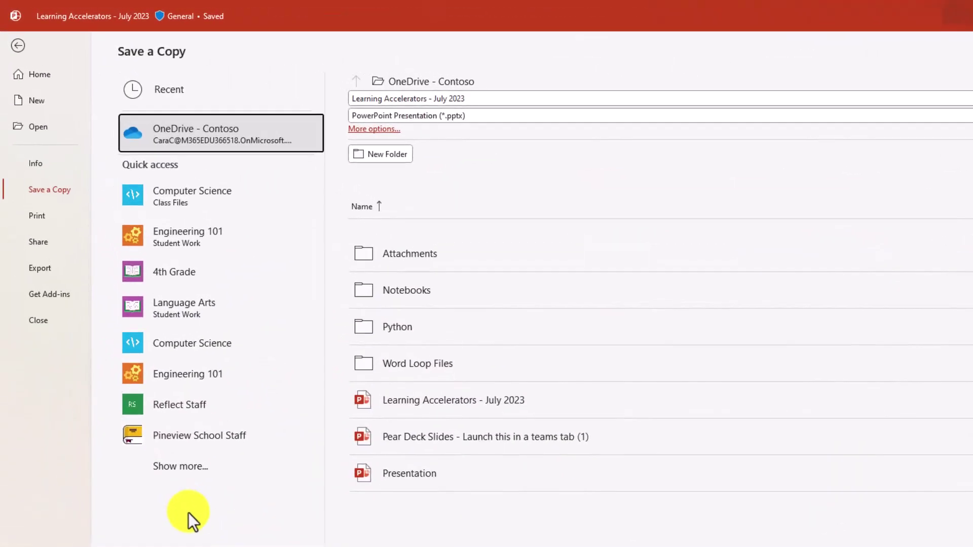
left_click(166, 349)
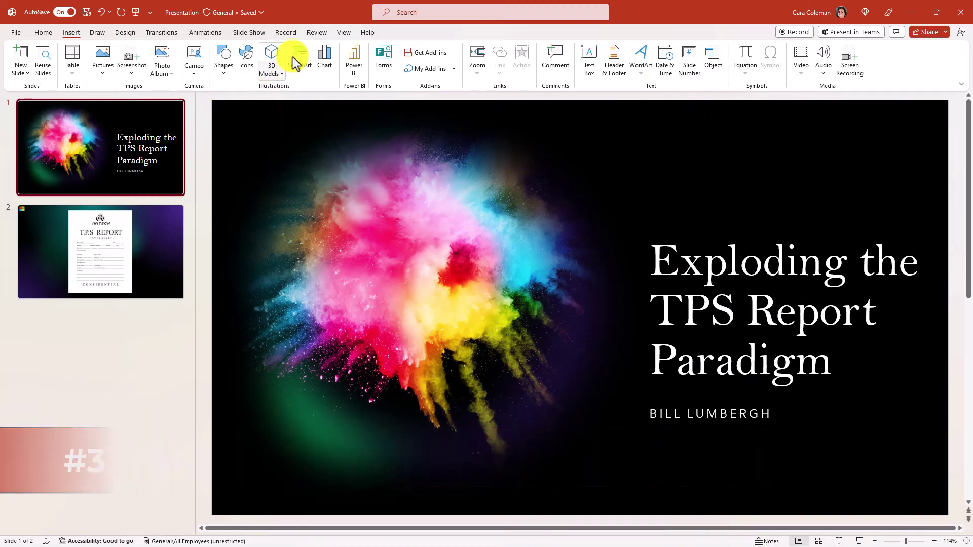
Step: Run Check Accessibility on the TPS Report deck and toggle Inspect without Color on and off
left_click(315, 33)
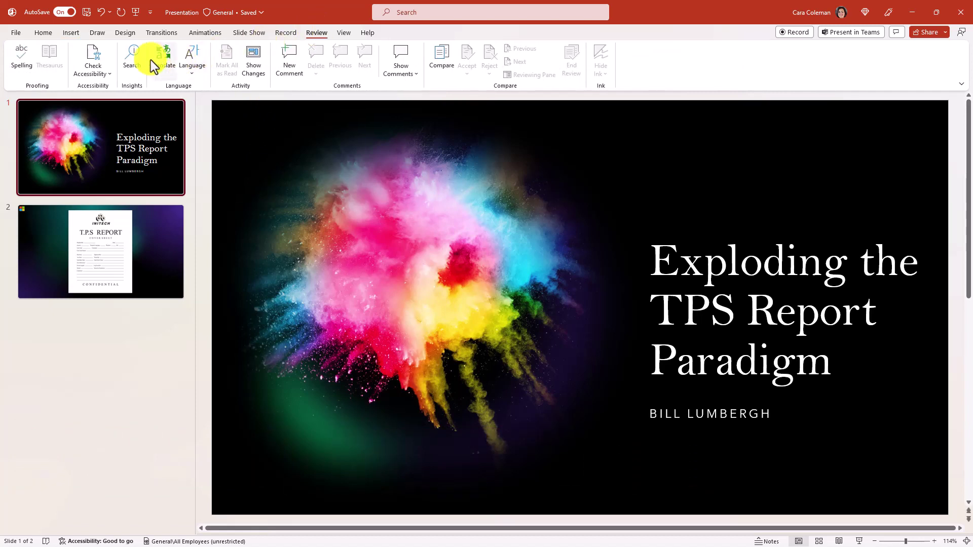
left_click(93, 56)
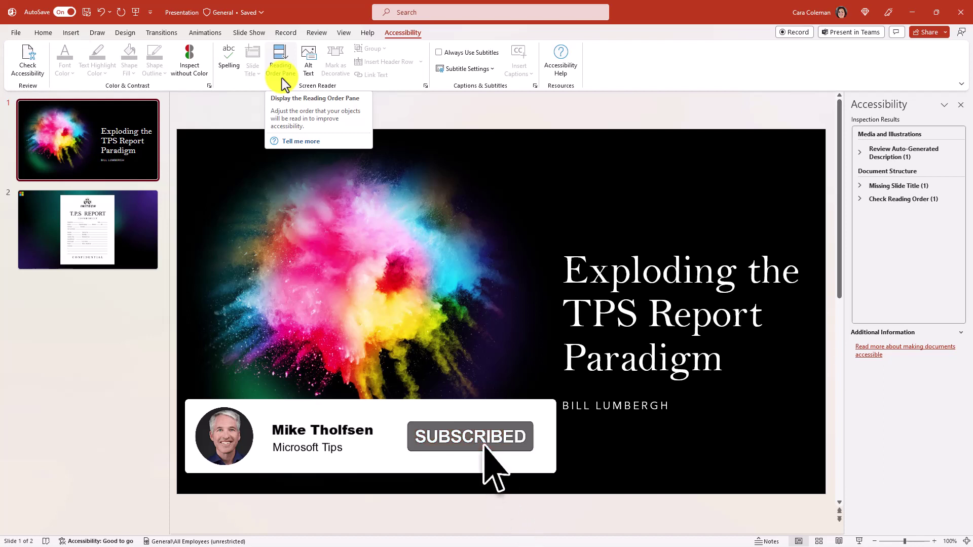
left_click(192, 56)
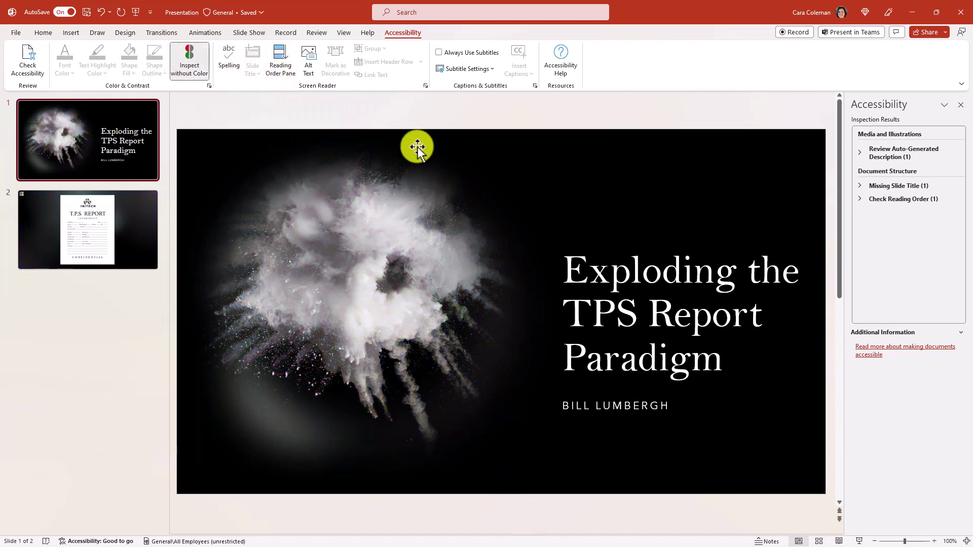
left_click(185, 69)
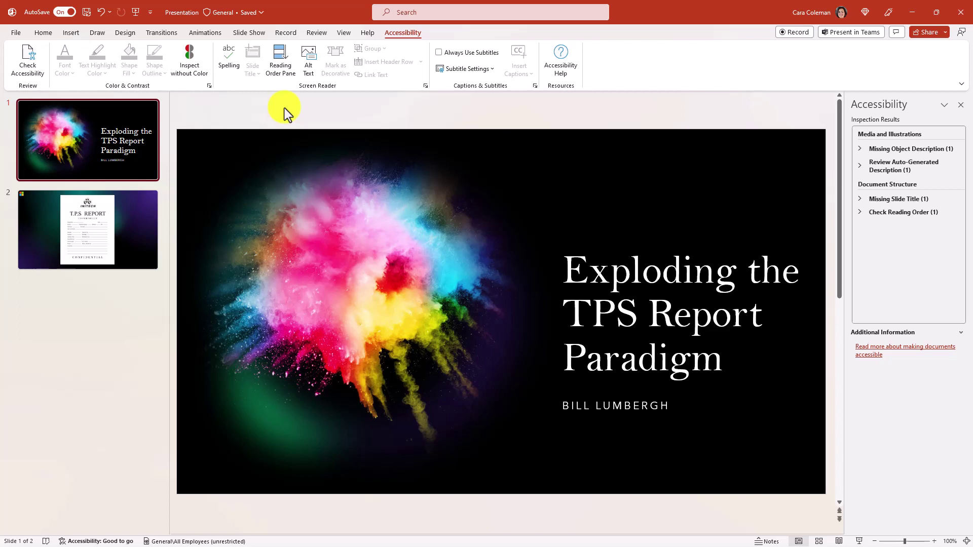
Step: On slide 2, mark the small logo picture flagged for missing description as decorative
left_click(40, 227)
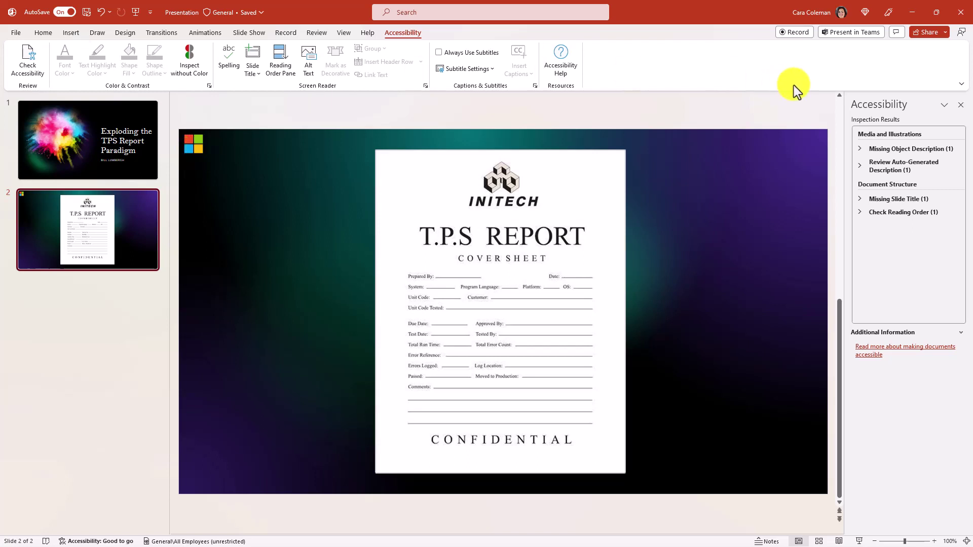
left_click(872, 149)
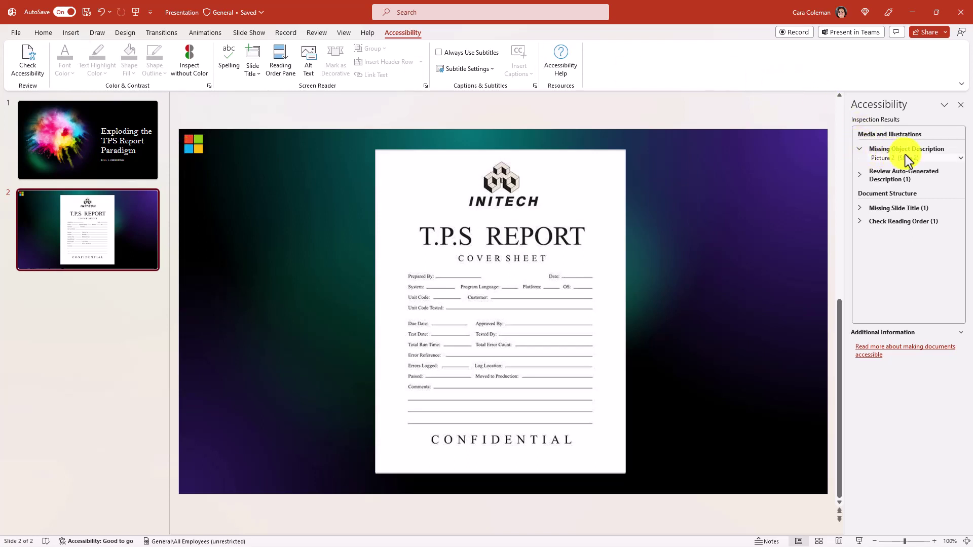
left_click(197, 145)
left_click(336, 60)
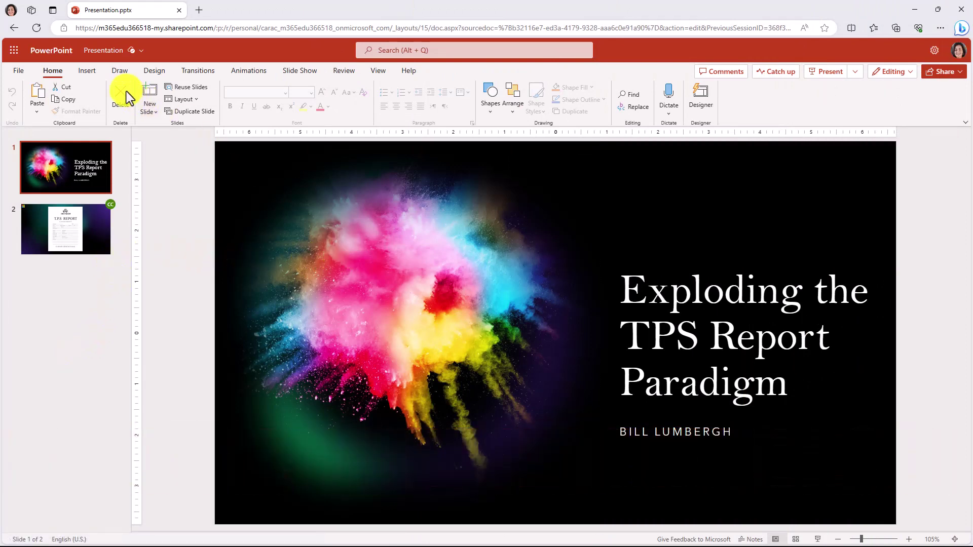
Step: Lay the ruler across the title slide, draw a red pen line along it, then undo and redo it
left_click(122, 72)
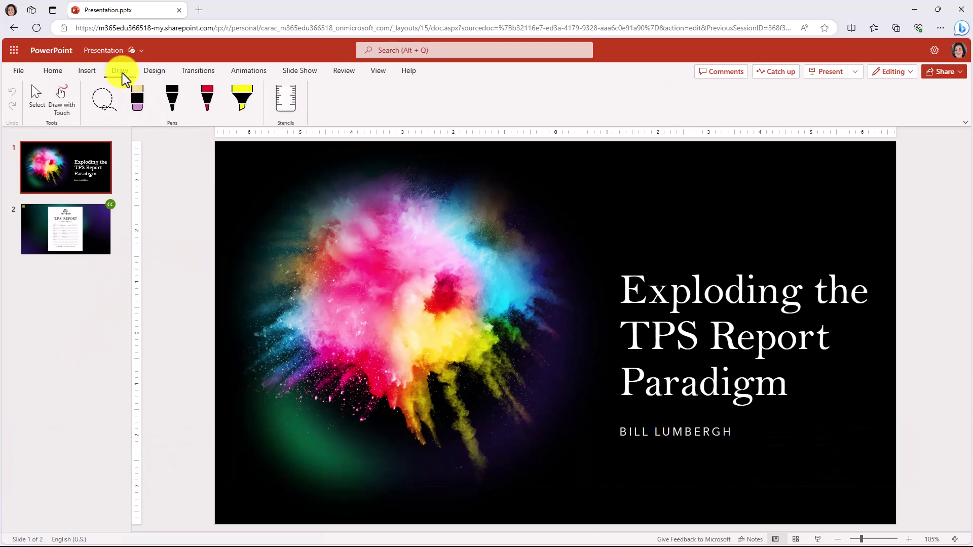
left_click(292, 105)
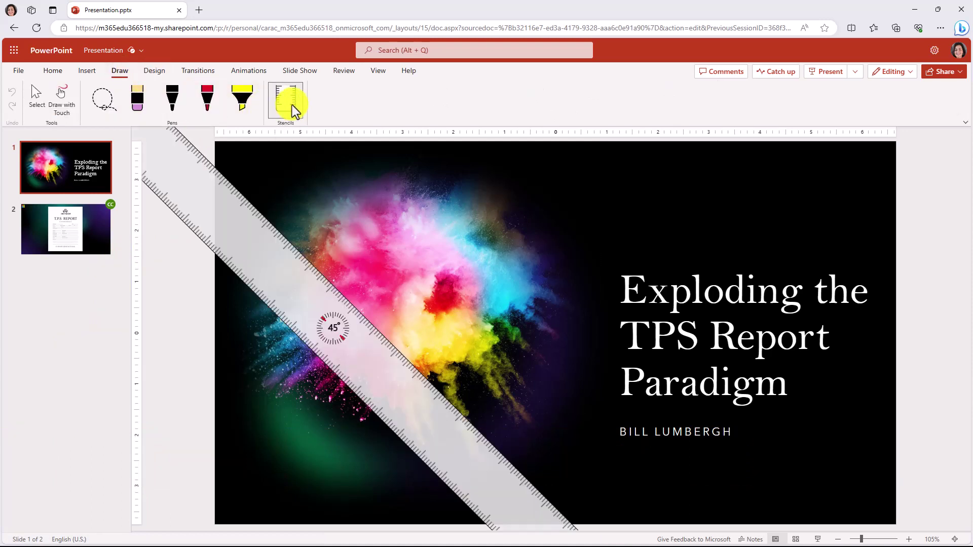
left_click(207, 99)
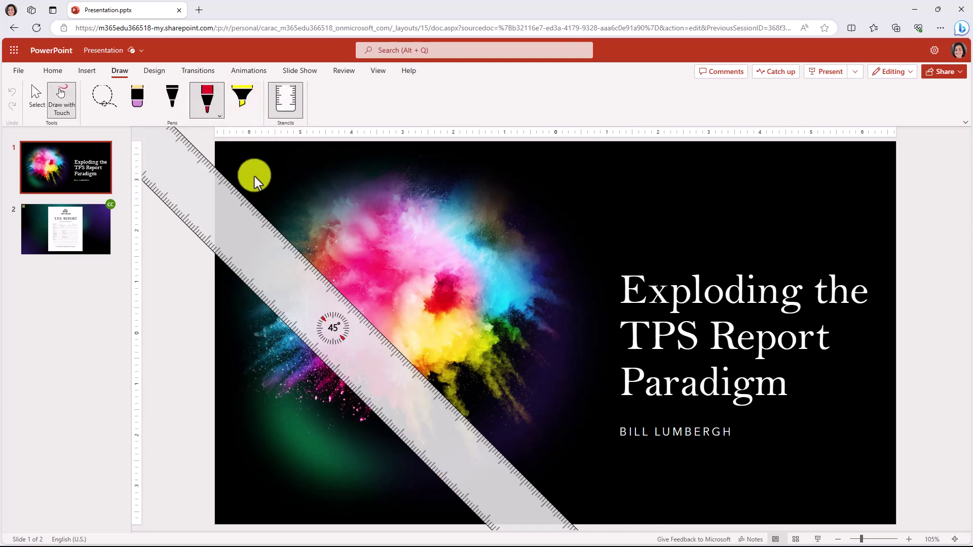
left_click_drag(260, 202, 356, 312)
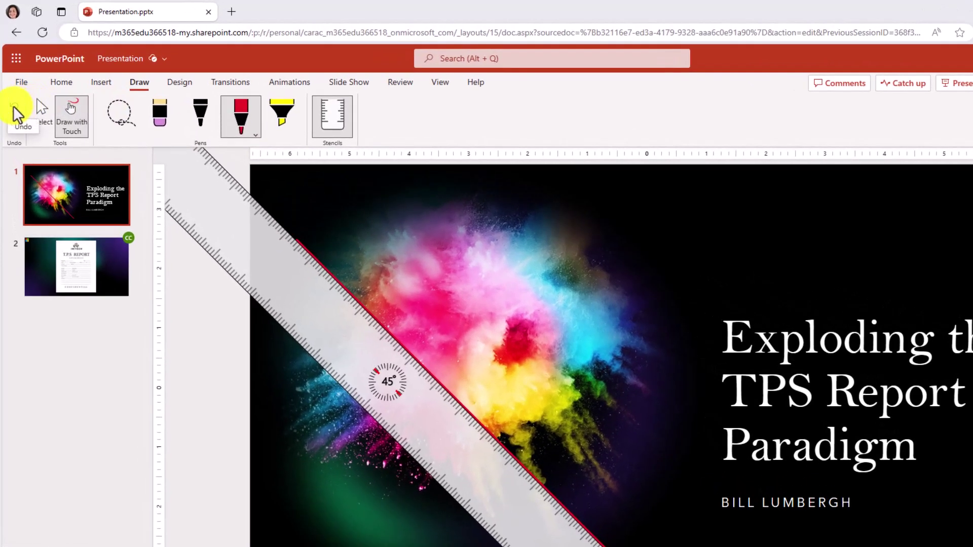
left_click(14, 107)
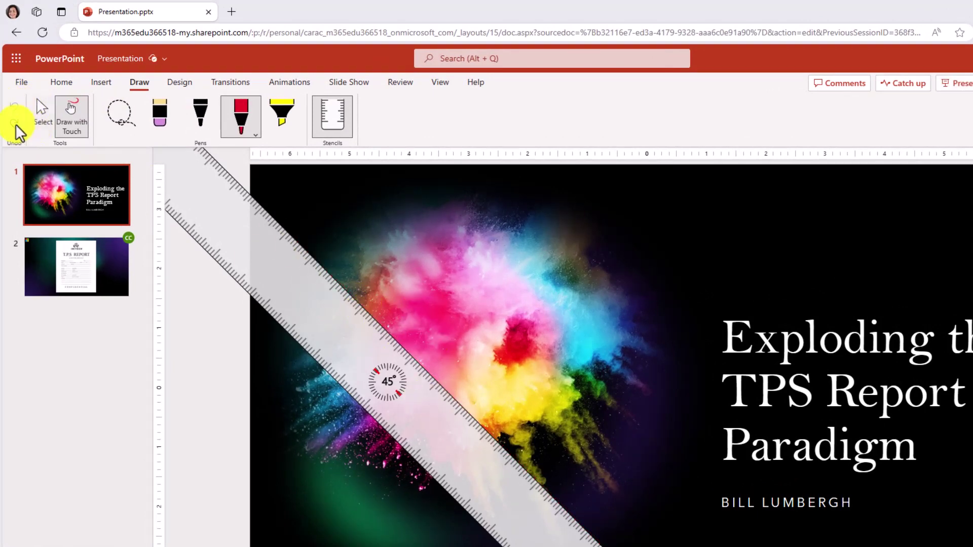
left_click(16, 126)
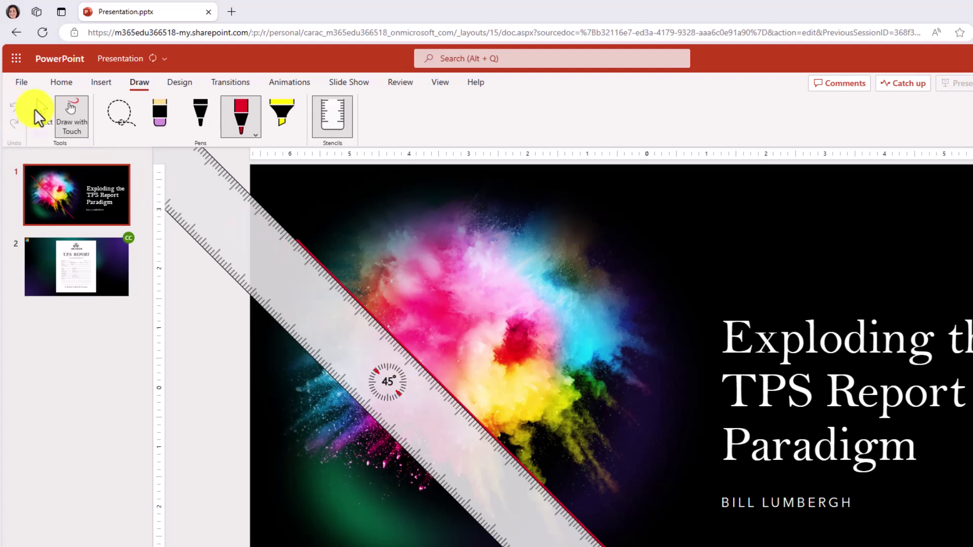
Step: Hide the ruler stencil and add a blank third slide after slide 2
left_click(332, 118)
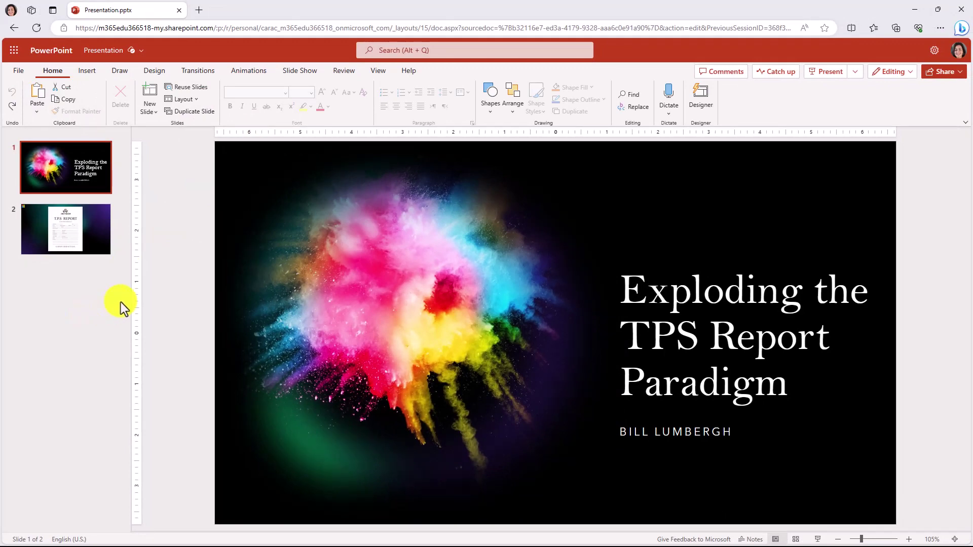
left_click(298, 71)
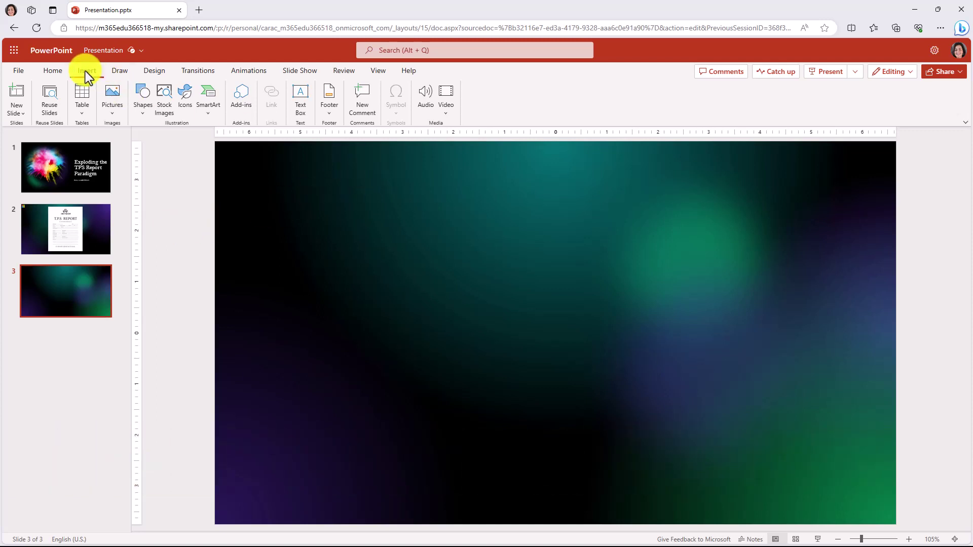
Step: Insert the Bing Chat demo video from this device onto slide 3
left_click(443, 113)
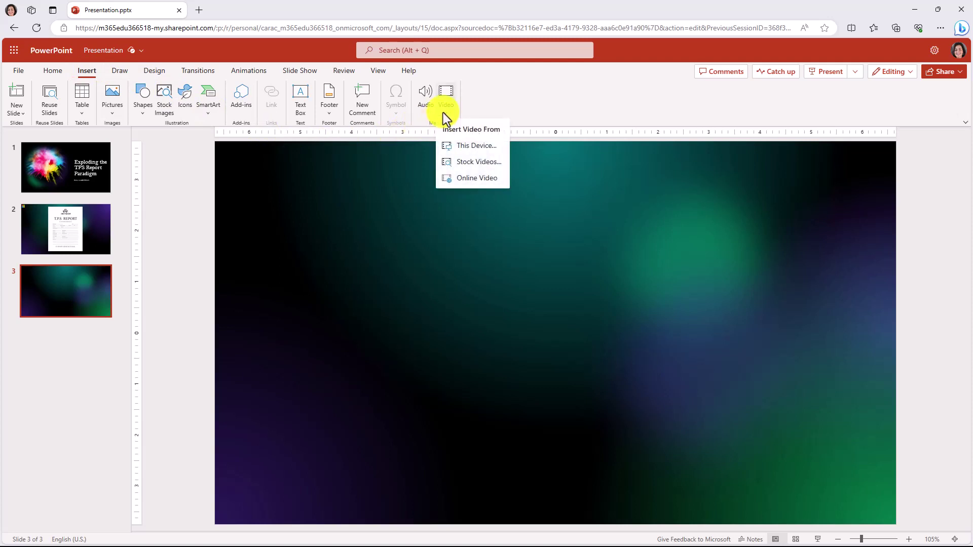
left_click(491, 147)
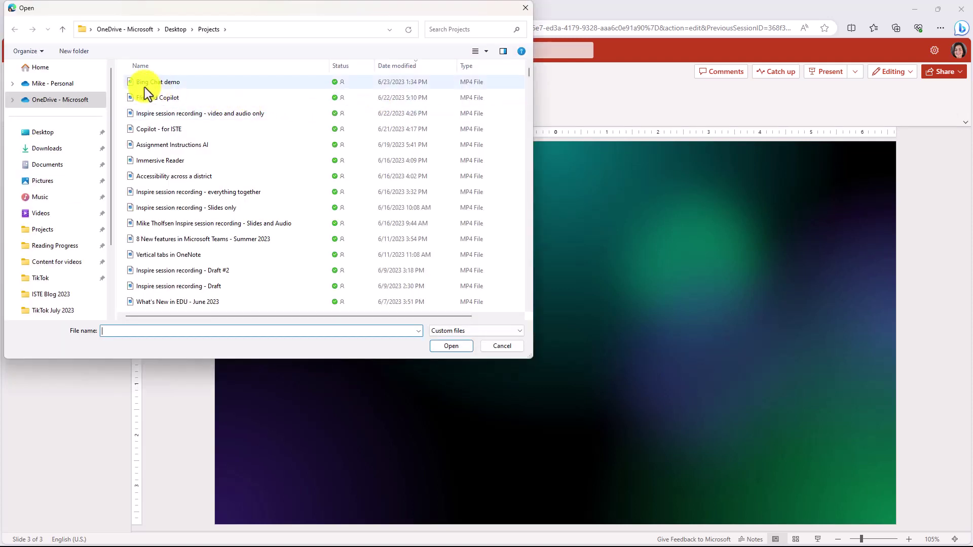
left_click(165, 83)
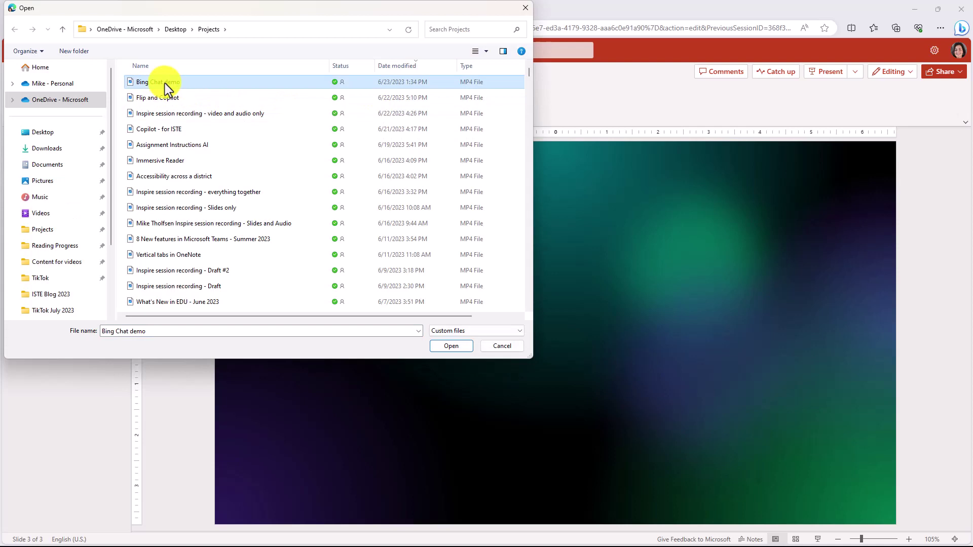
left_click(451, 346)
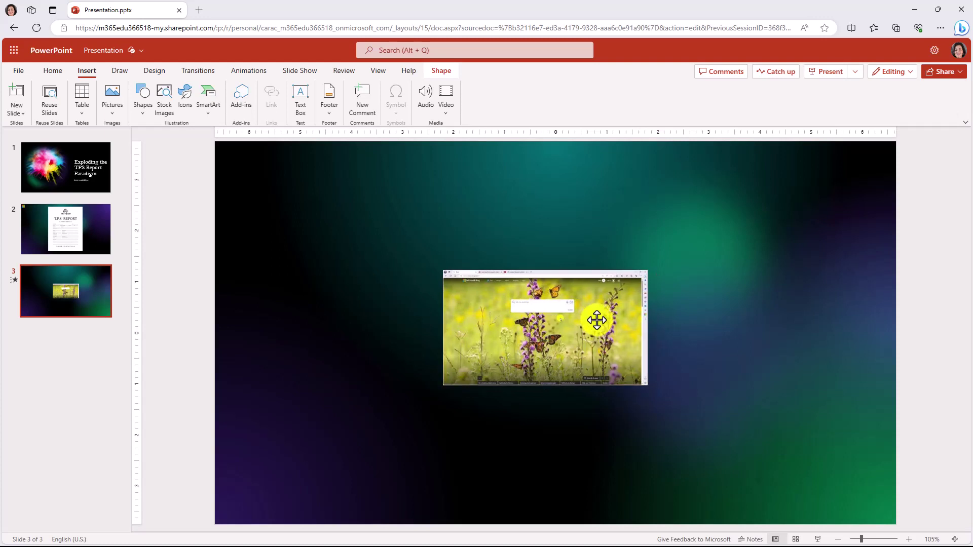
Step: Move the video up-left, enlarge it to fill more of the slide, and play it
left_click_drag(596, 320, 499, 261)
left_click_drag(549, 326, 779, 456)
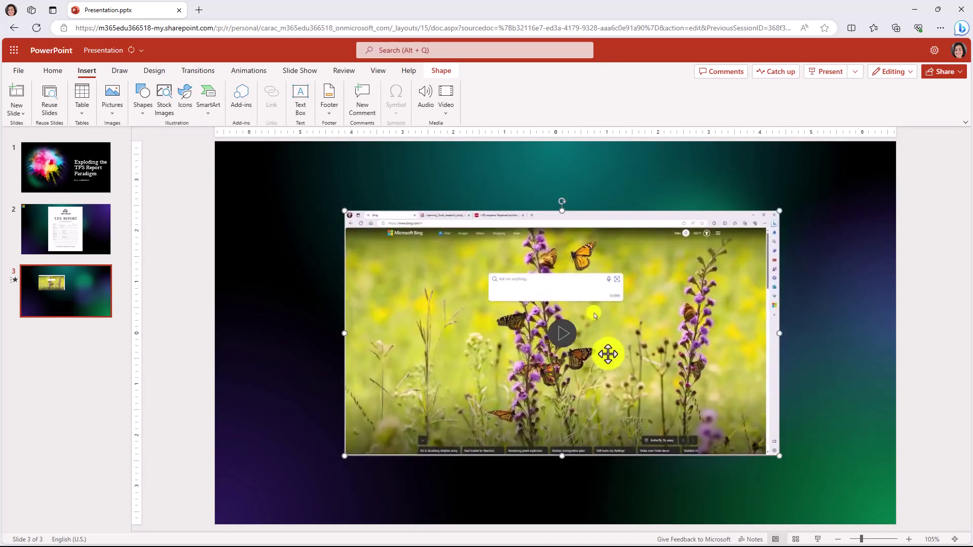
left_click(563, 338)
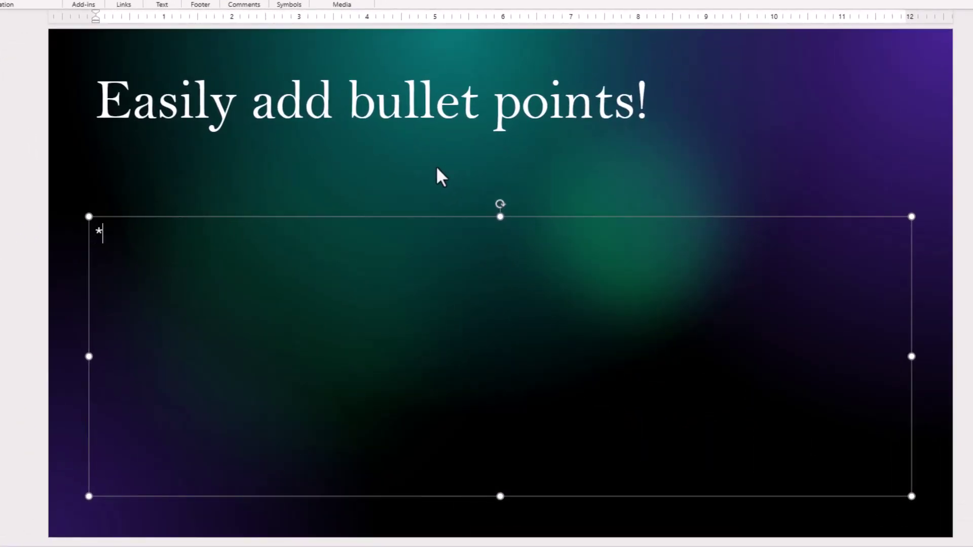
Step: Type the bullet lines 'Here is my bullet', 'Add more' and 'Bullet' in the text box
type("Here is ")
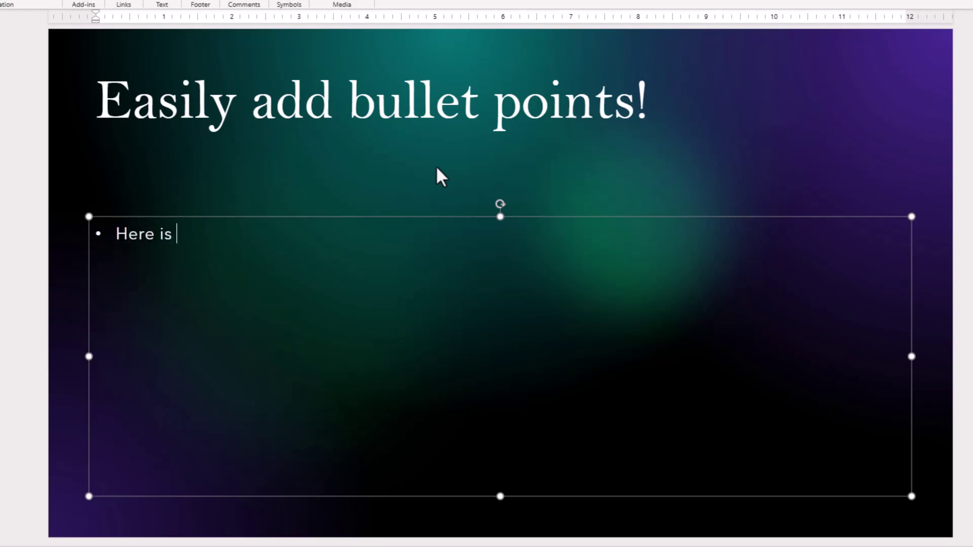
type("my bullet")
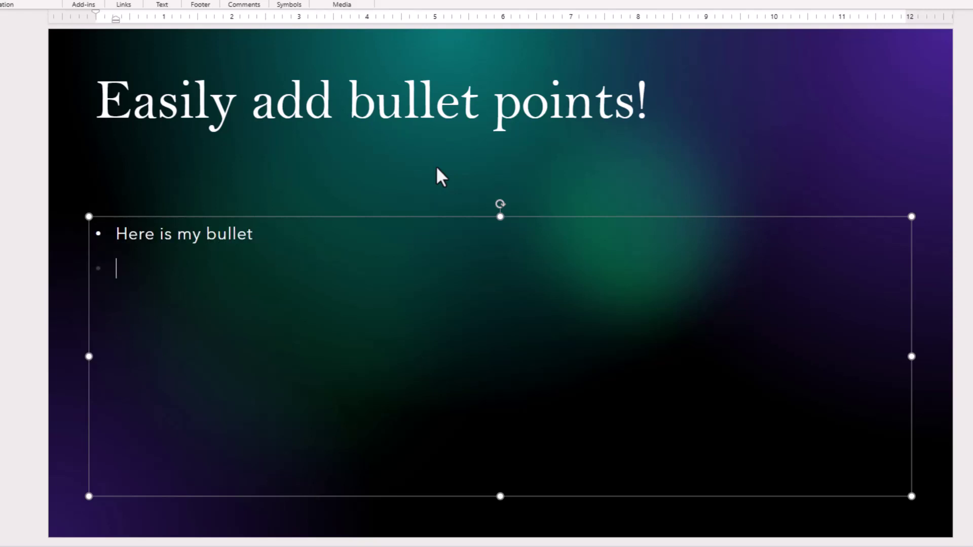
type("Add more")
key("Return")
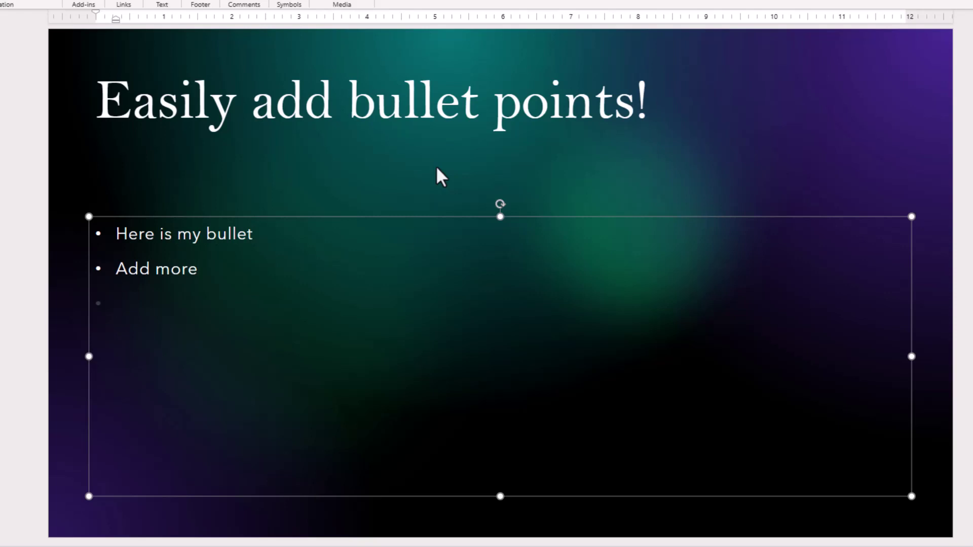
key("BackSpace")
key("ctrl+z")
type("Bullet")
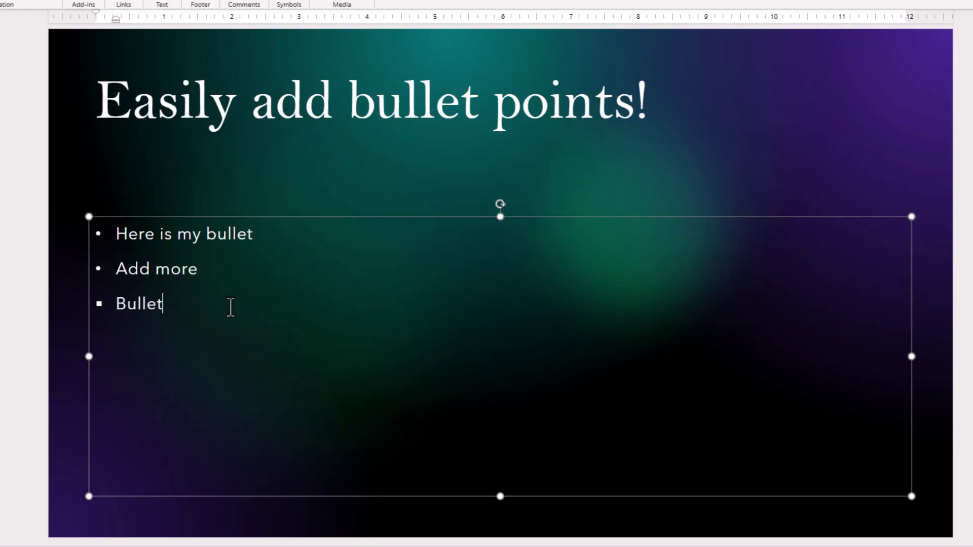
key("Return")
key("BackSpace")
Step: Add 'Nice arrow' and 'Diamond' with > and <> bullets, then lettered items 'Letters' and 'Next'
type(">")
type("Nice arrow")
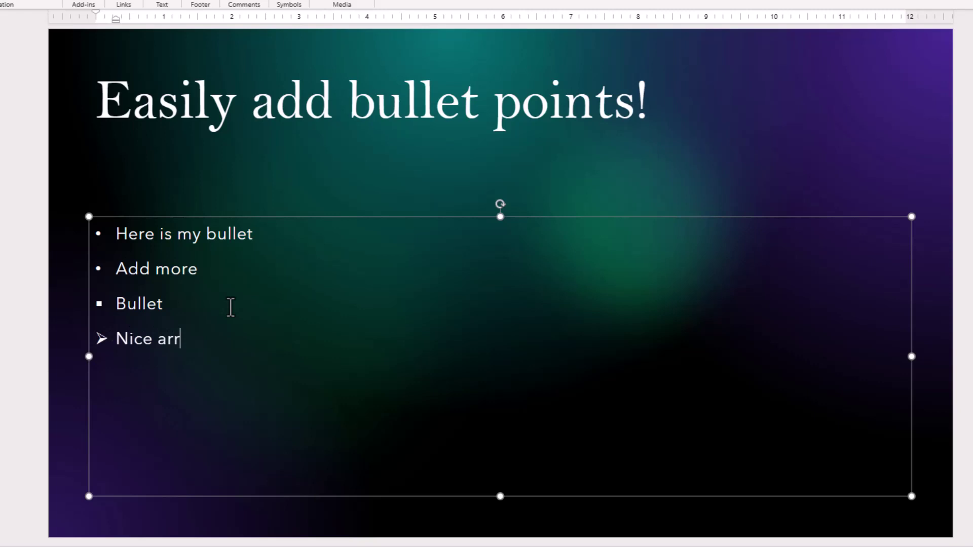
key("Return")
key("BackSpace")
type("<> Dia")
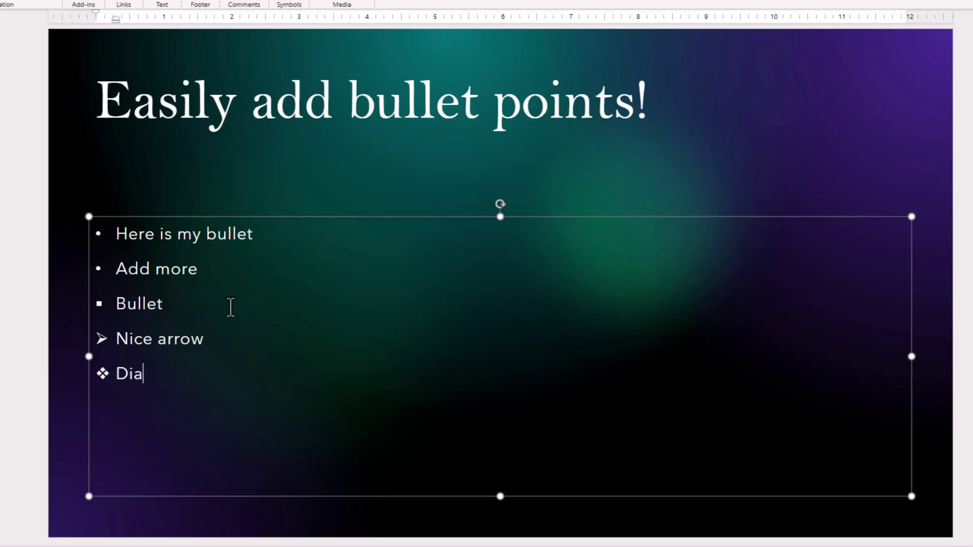
type("monda")
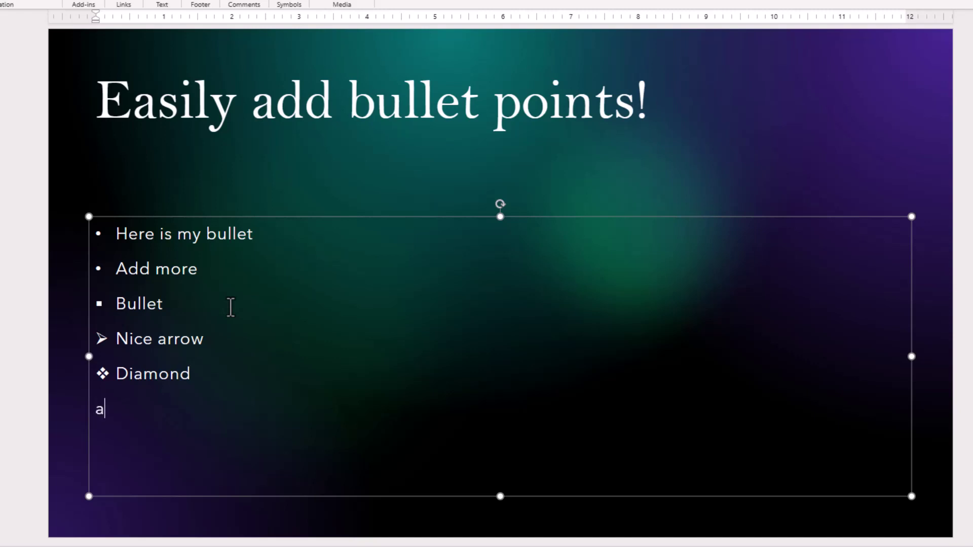
type(". Letters")
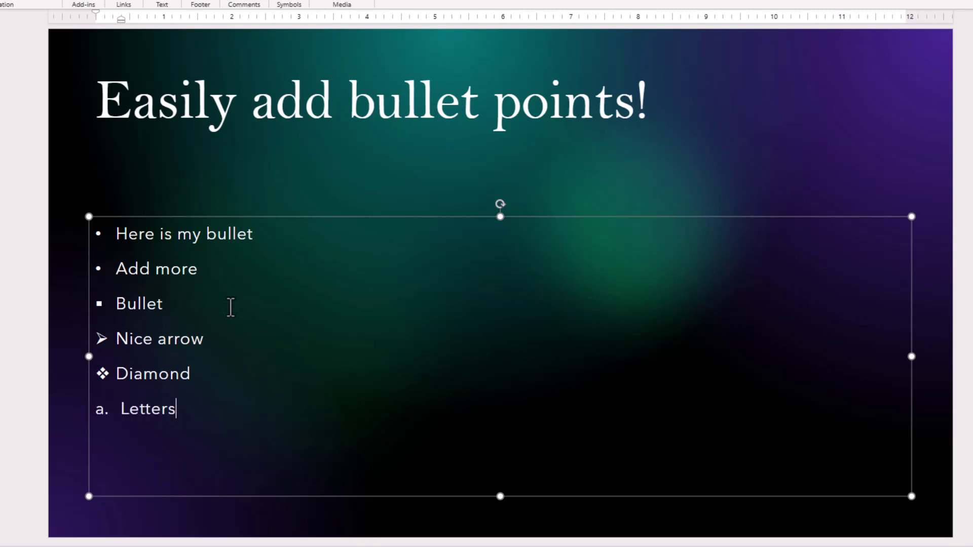
key("Return")
type("Next ")
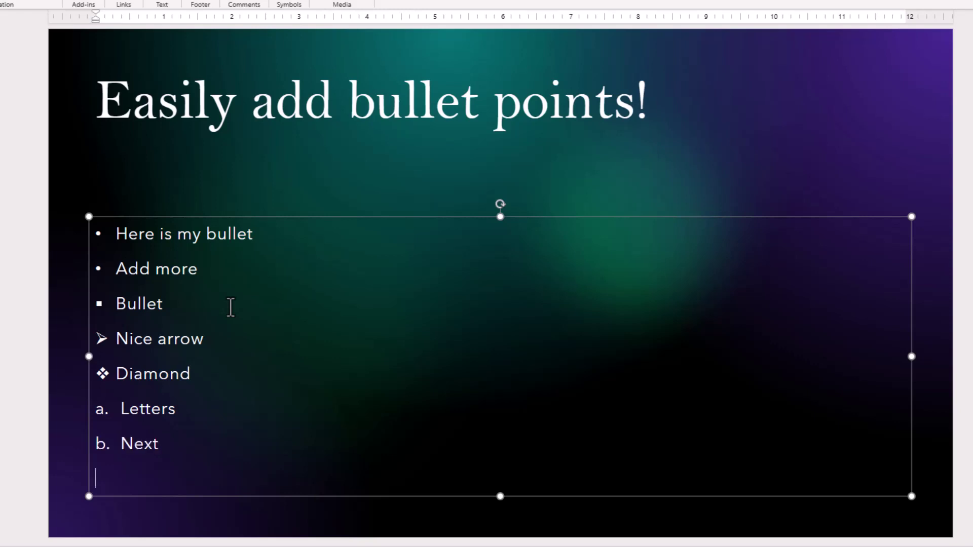
type("i.")
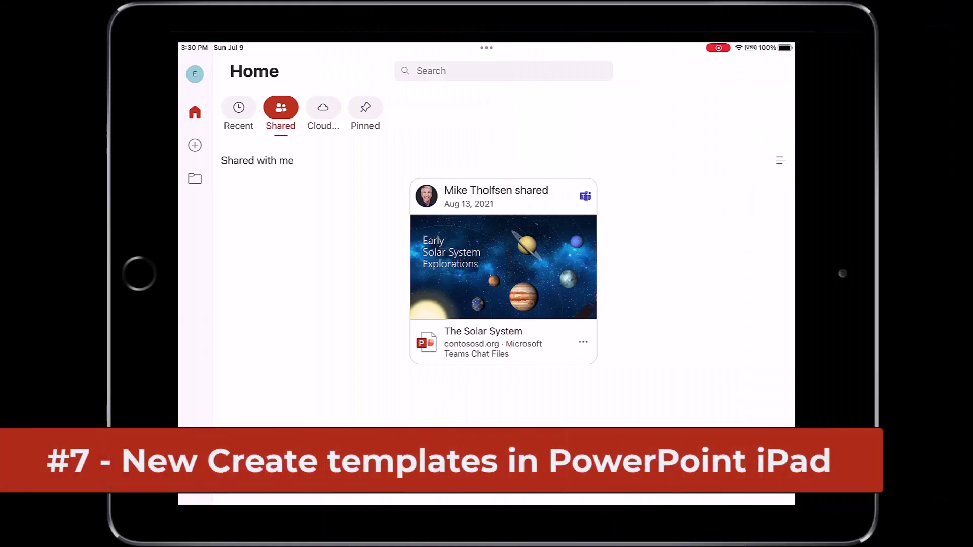
Step: Start a presentation from the Psychedelic vibrant template and view slide 2's timeline layout
left_click(195, 145)
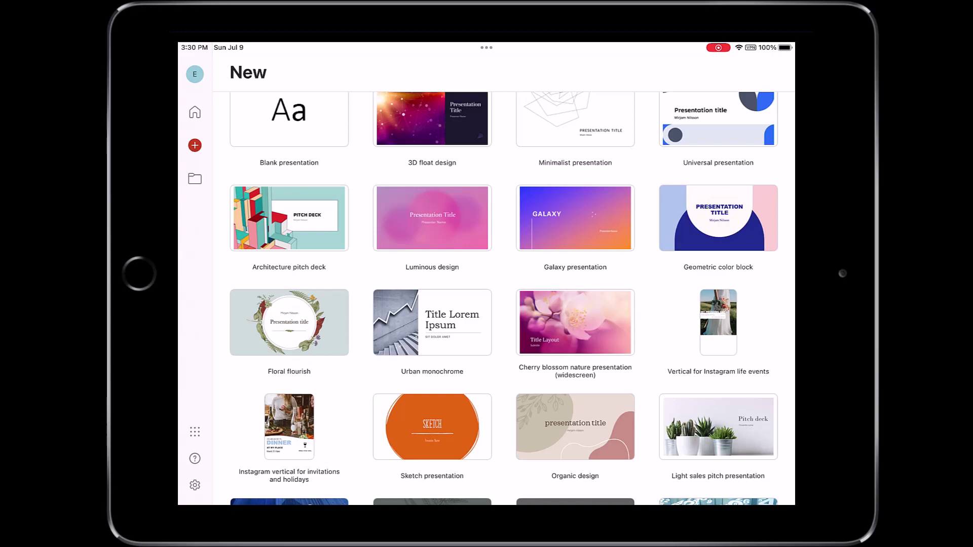
scroll(511, 299, "down", 10)
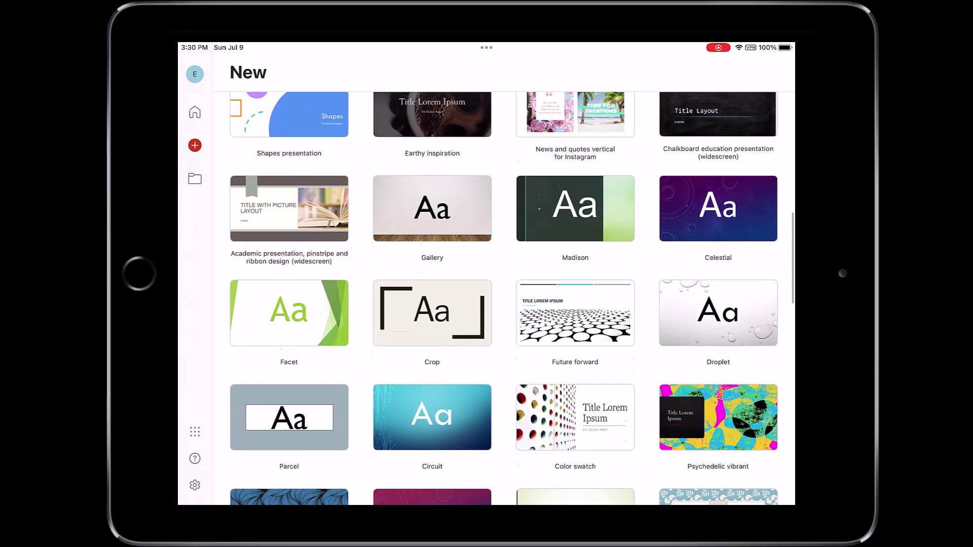
scroll(504, 299, "down", 10)
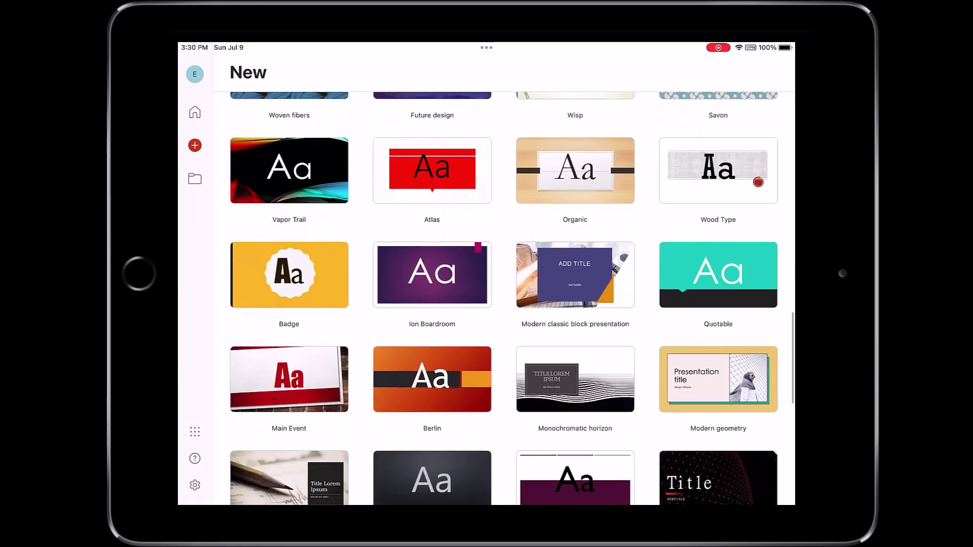
scroll(504, 299, "down", 10)
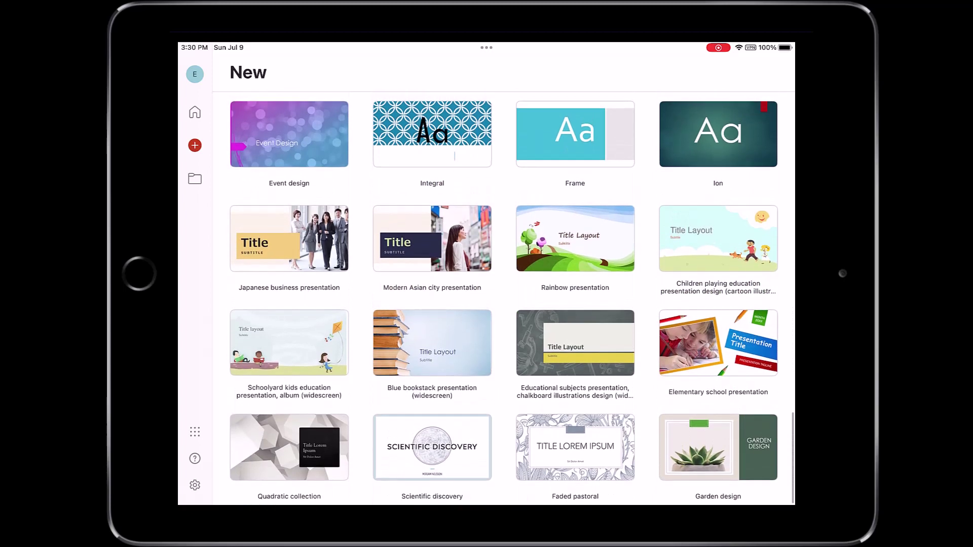
scroll(504, 299, "up", 10)
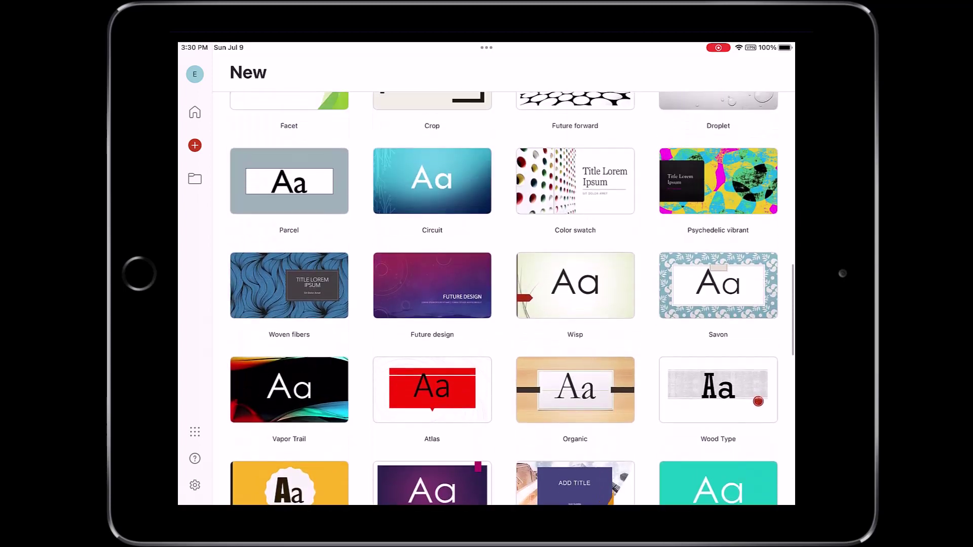
scroll(504, 299, "up", 3)
left_click(289, 489)
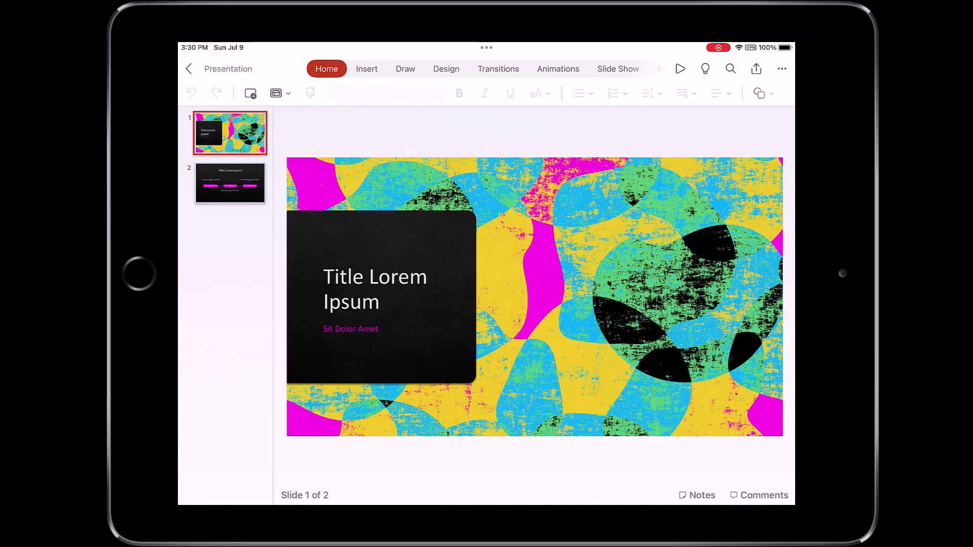
left_click(230, 183)
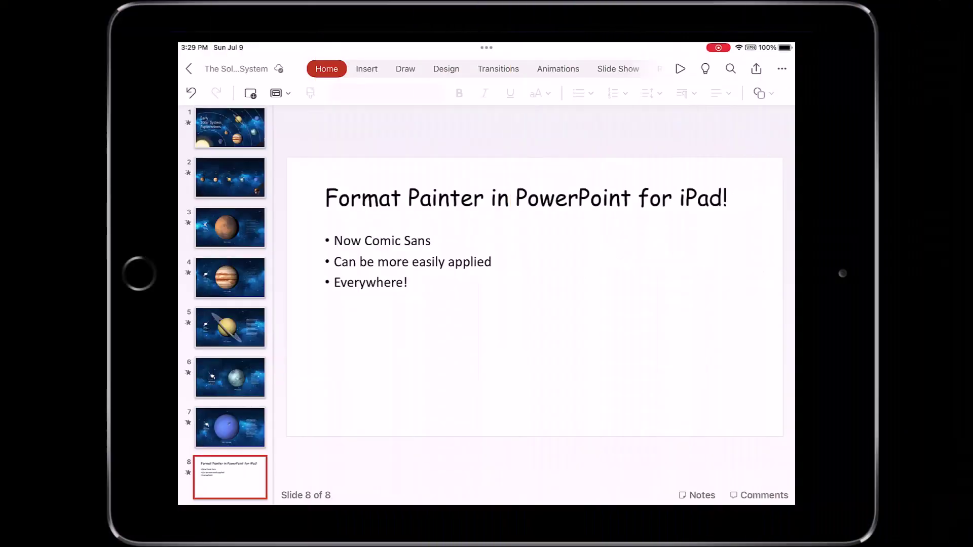
Step: Select the title text and copy its Comic Sans MS 44 formatting
left_click(527, 199)
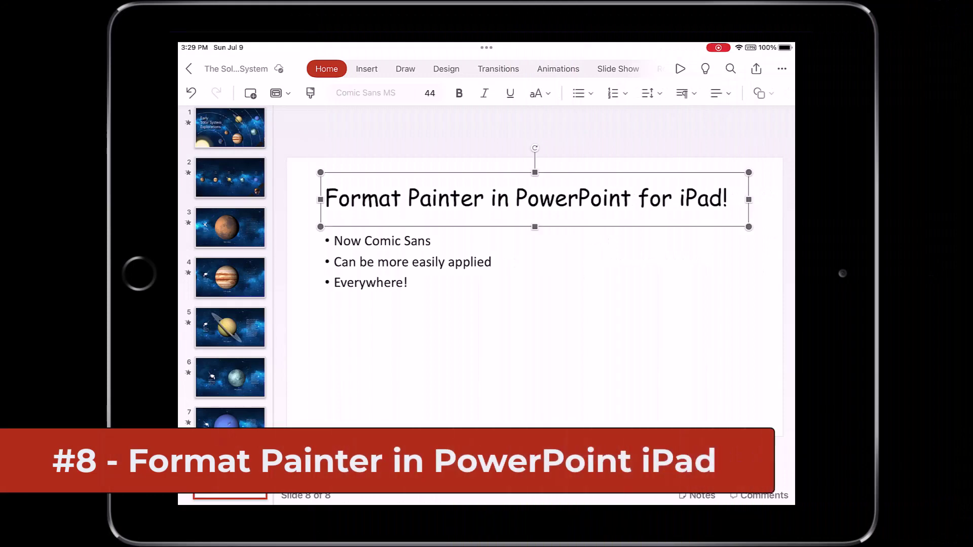
left_click(350, 199)
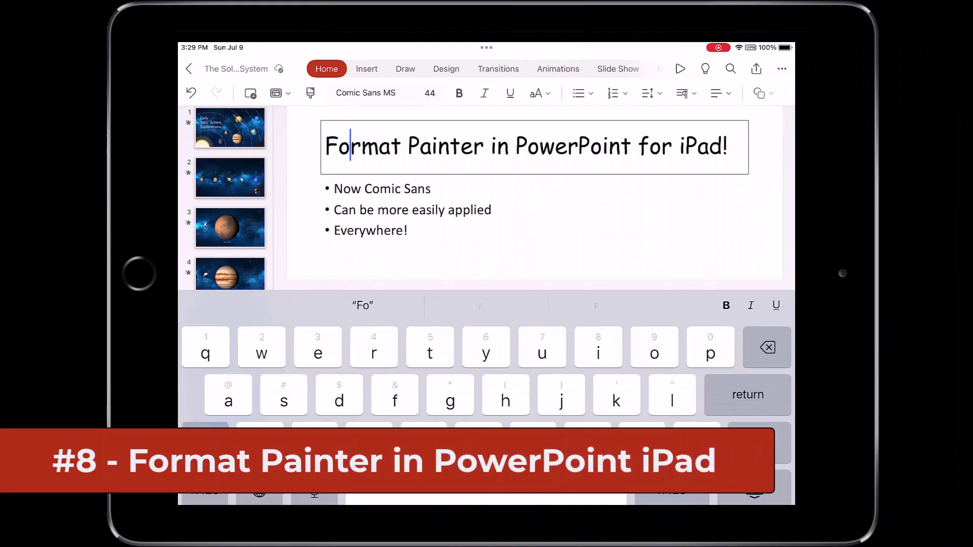
double_click(362, 146)
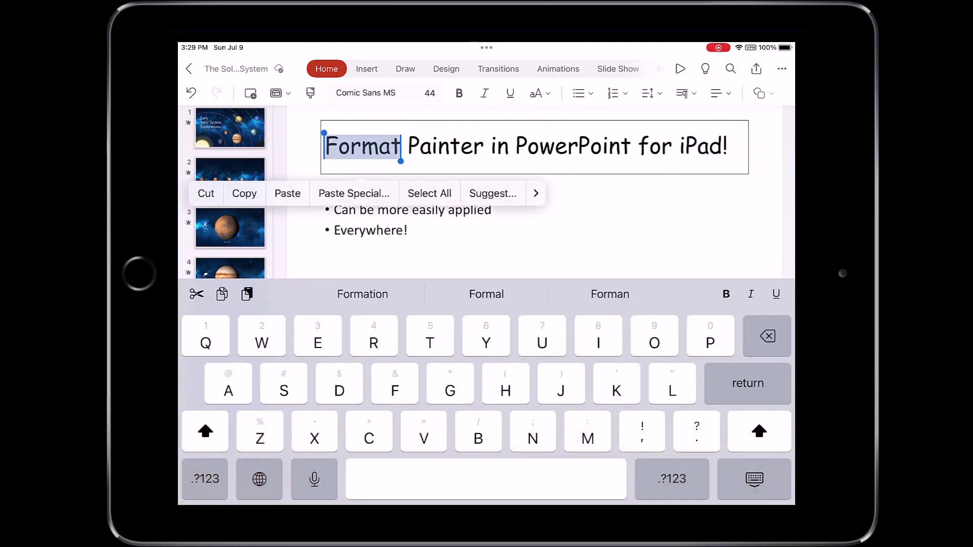
left_click_drag(398, 161, 728, 158)
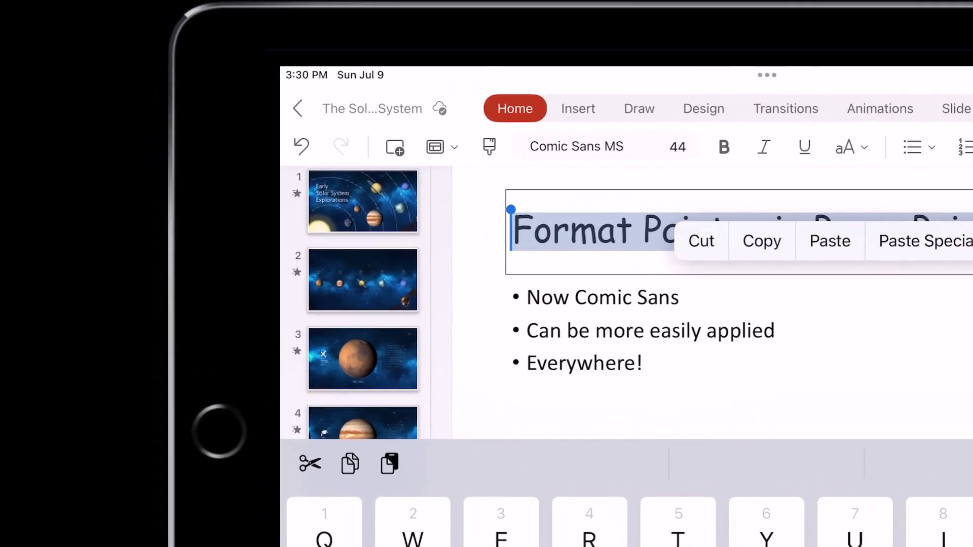
left_click(400, 119)
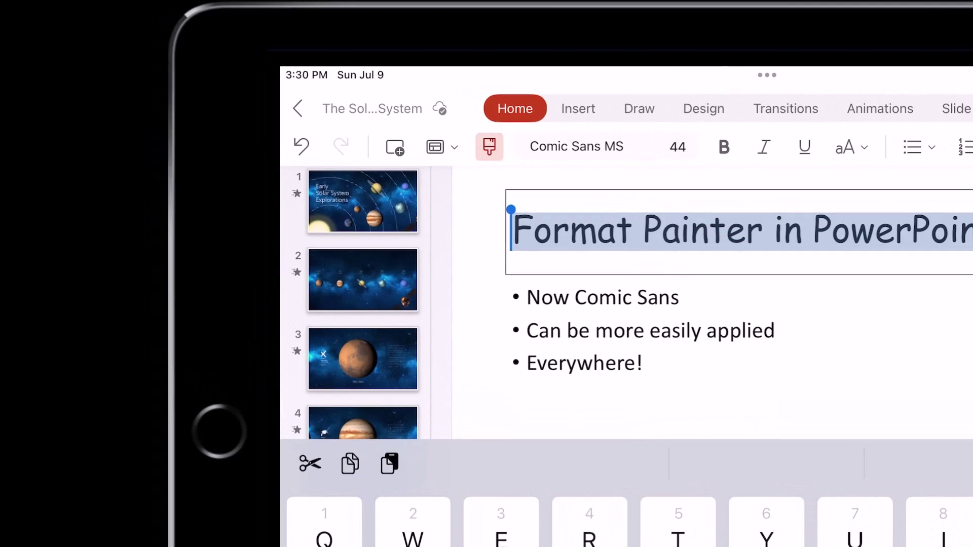
Step: Paste the title's formatting onto all three bullet lines
left_click(648, 331)
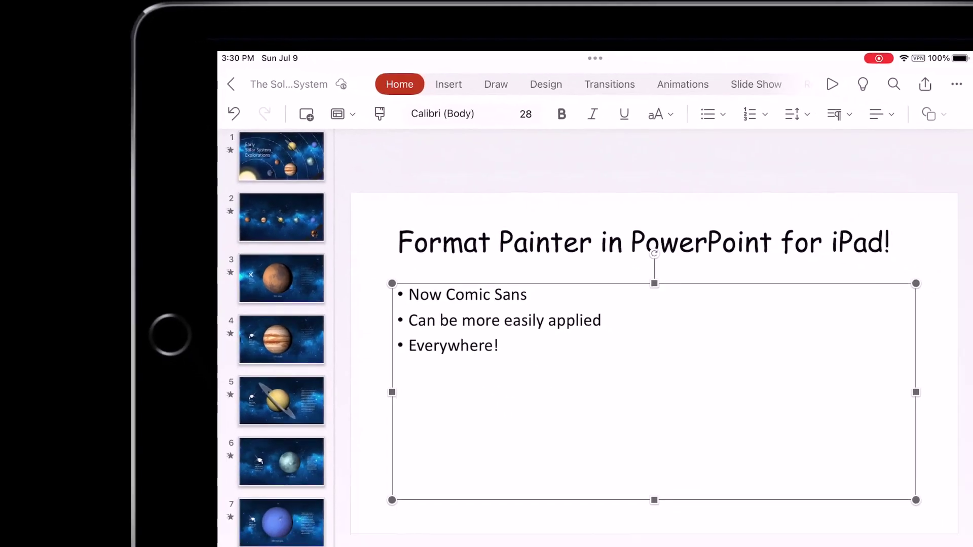
left_click(427, 295)
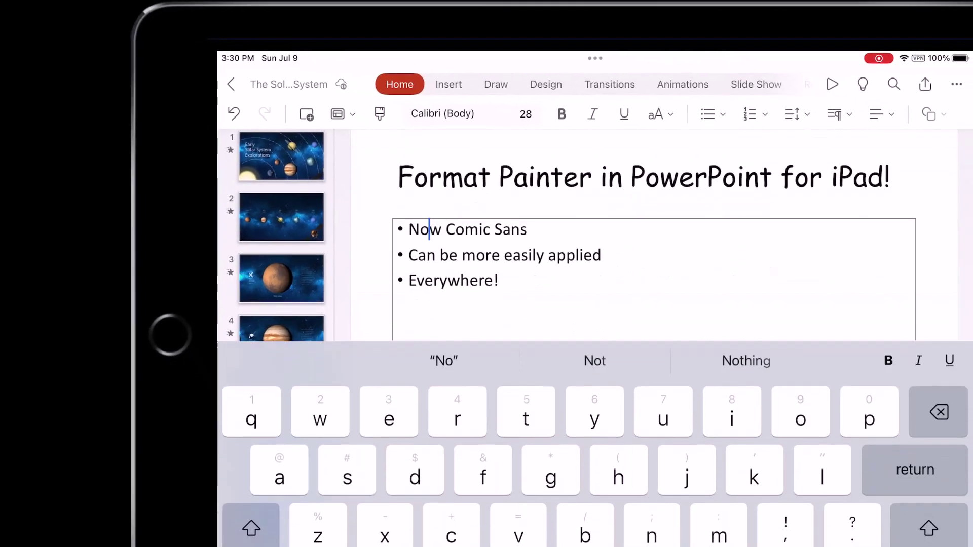
double_click(425, 229)
left_click_drag(441, 242, 498, 292)
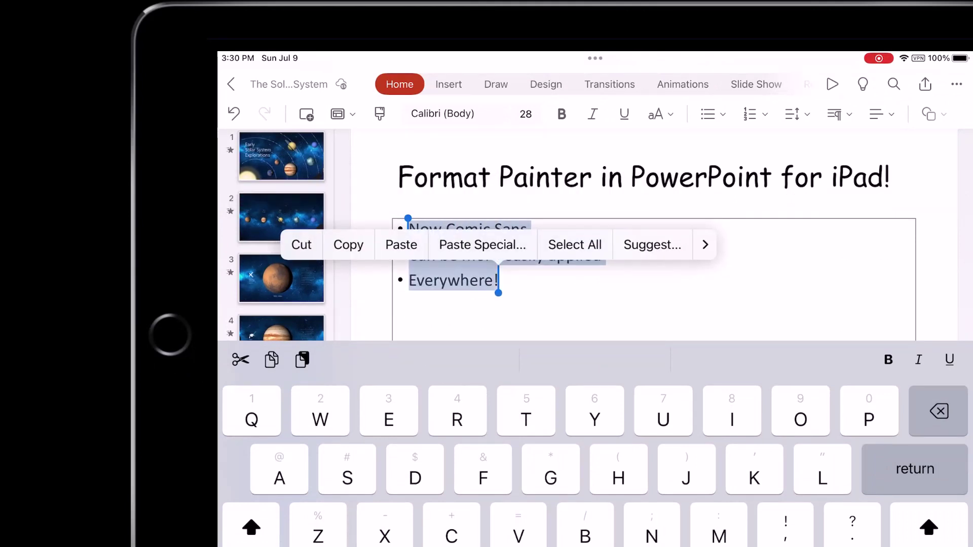
left_click(705, 244)
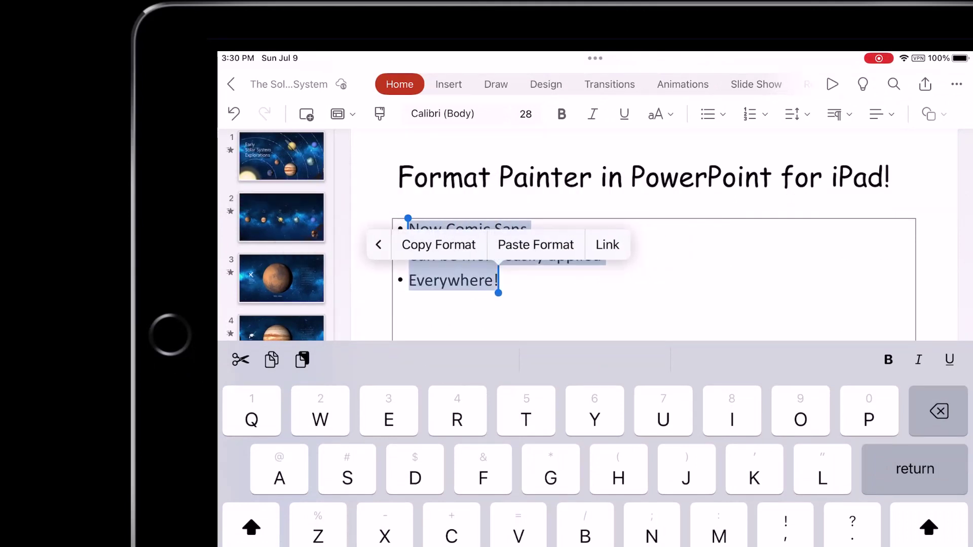
left_click(536, 245)
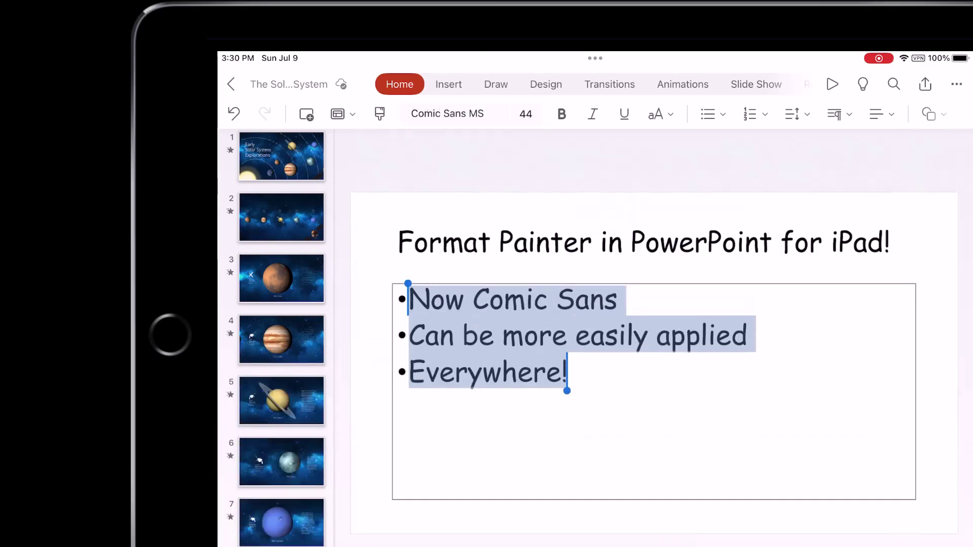
left_click(567, 372)
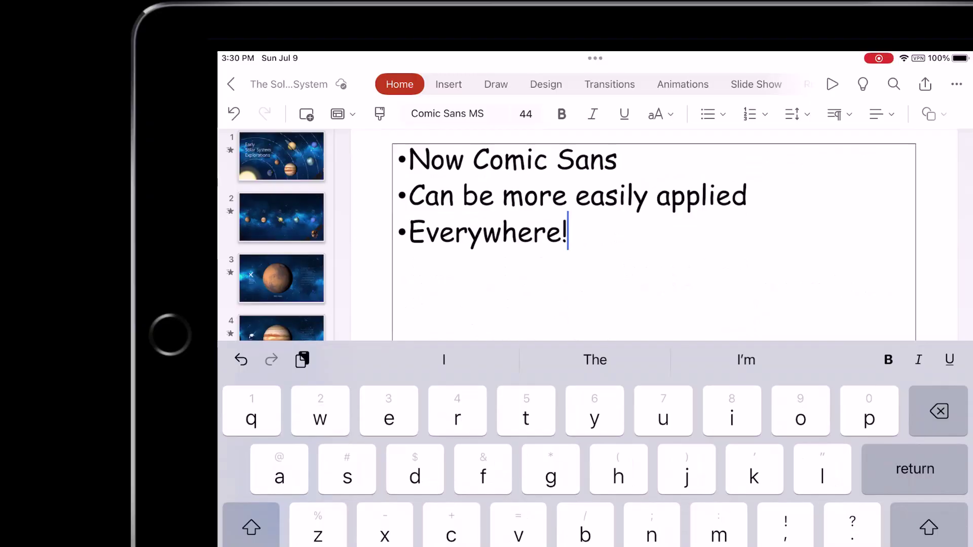